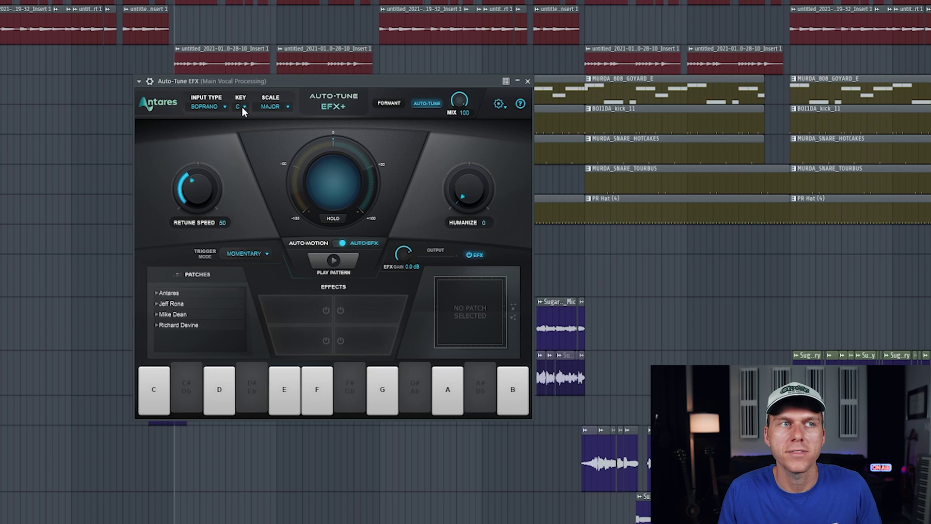
Set the Auto-Tune key to B and the input type to Low Male.
click(243, 108)
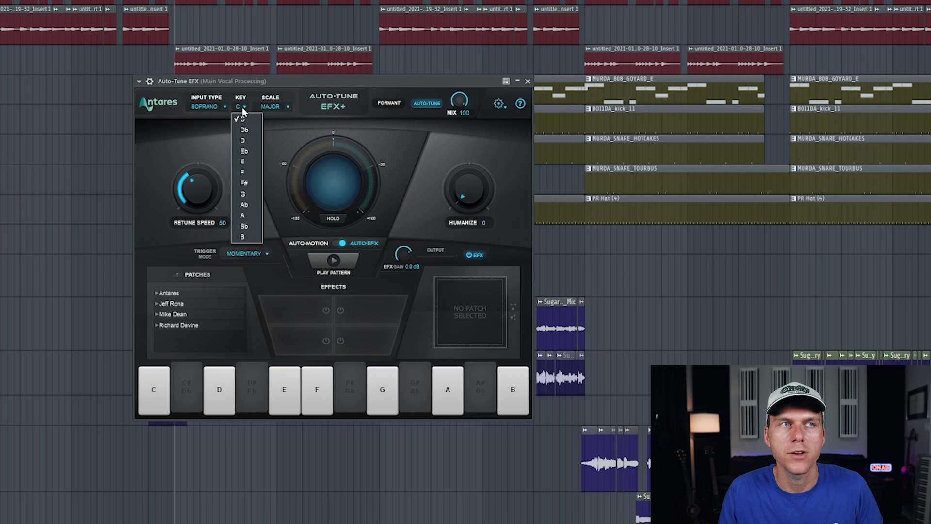
click(249, 237)
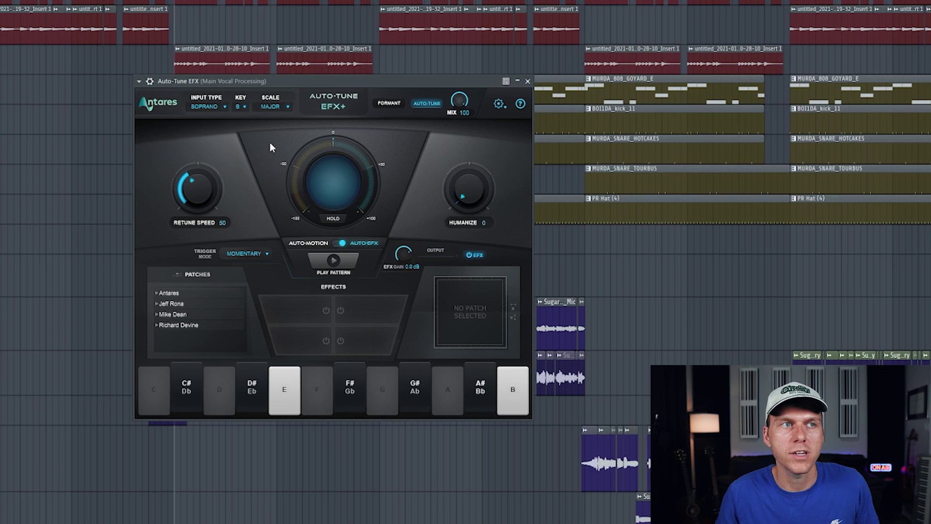
click(209, 106)
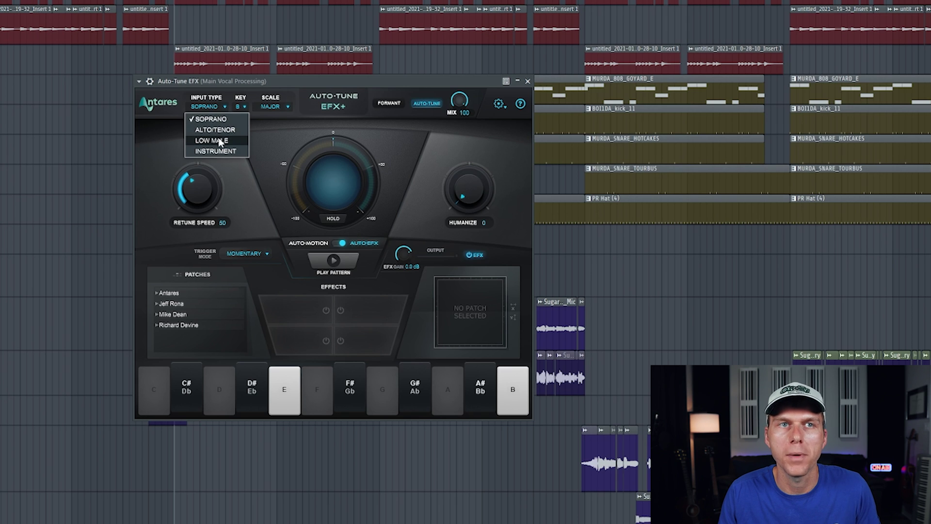
click(221, 141)
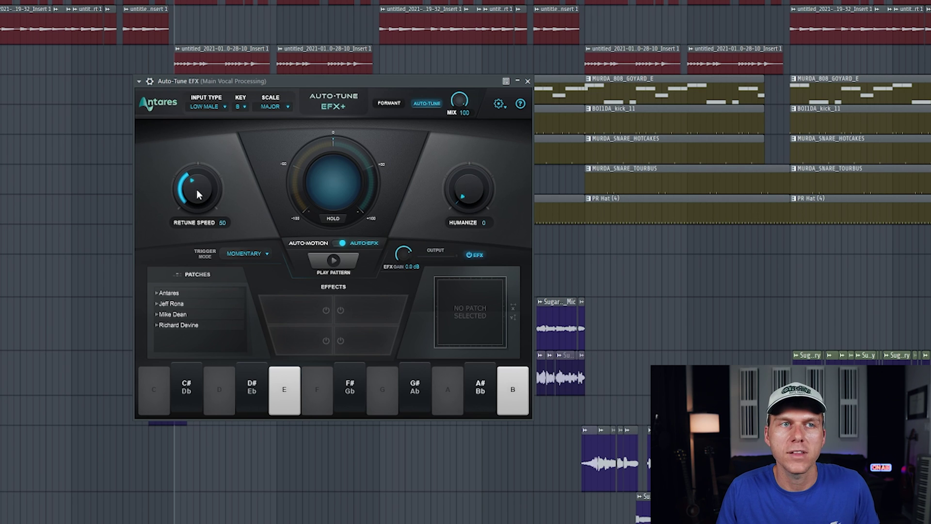
Try the two Retune Speed extremes on the vocal, first 0 and then 400.
scroll(195, 187, down, 4)
scroll(196, 187, down, 10)
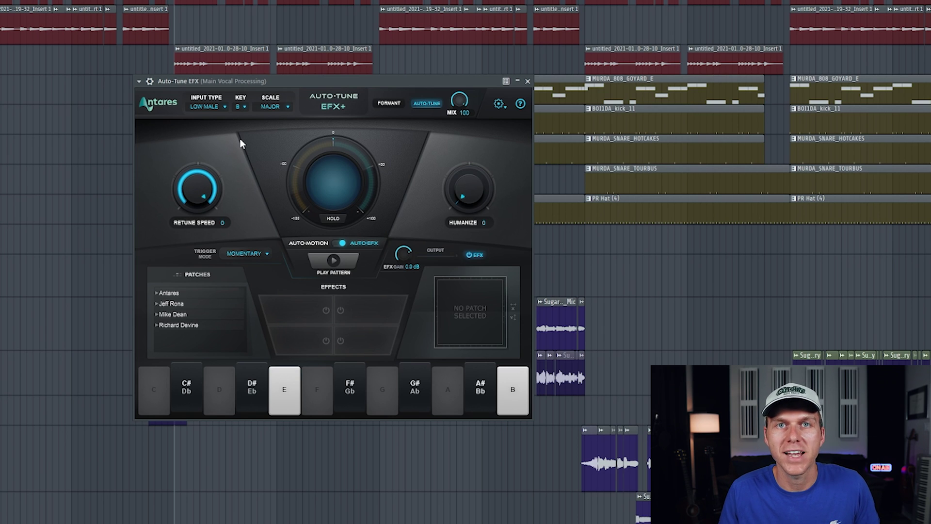
drag(197, 186, 209, 336)
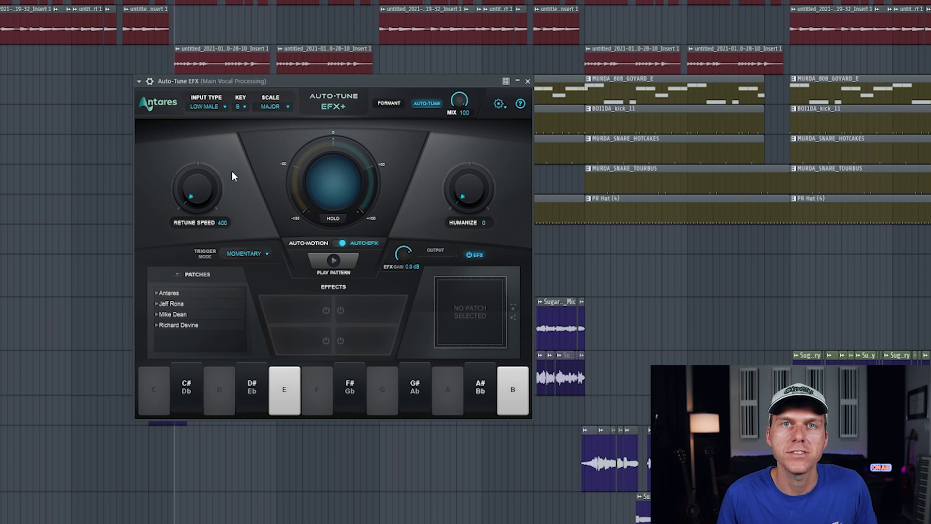
Play the vocal and compare Retune Speed settings, starting at 0 and slowing it through 34 to about 72.
key(space)
drag(194, 185, 202, 147)
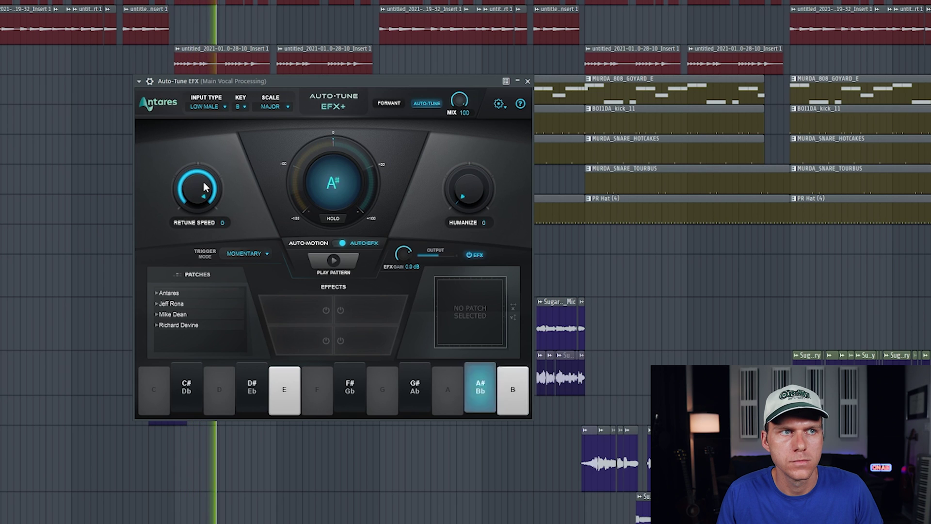
drag(198, 181, 215, 235)
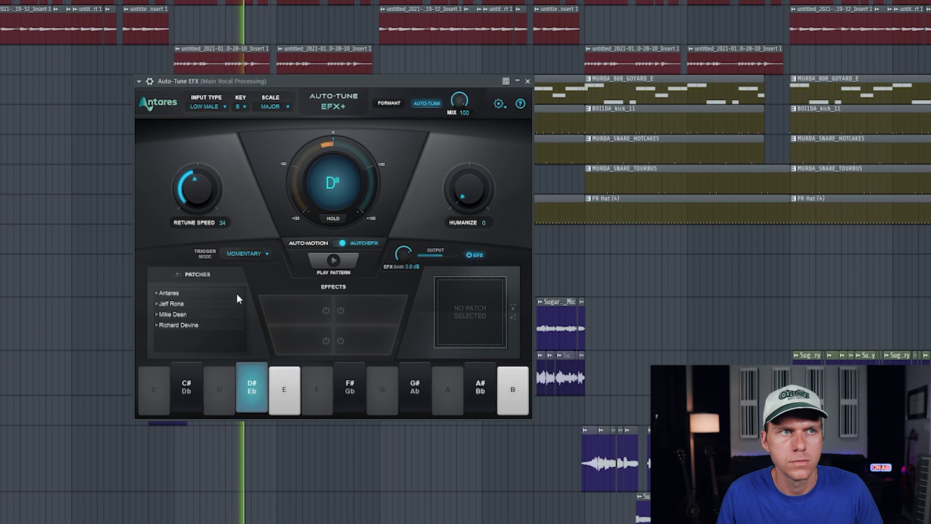
drag(199, 190, 200, 194)
scroll(200, 191, down, 3)
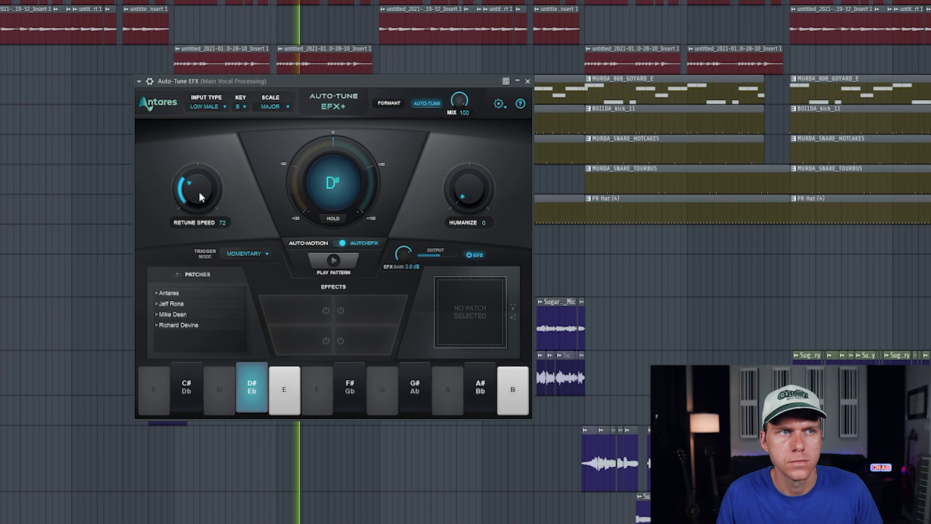
scroll(199, 189, down, 2)
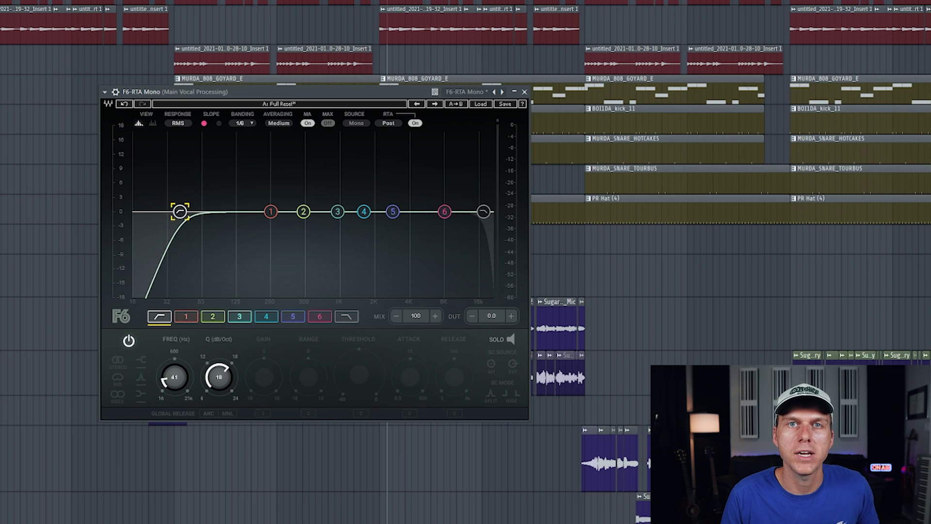
Raise the F6 equalizer's high-pass cutoff to 165 Hz while listening to the vocal.
drag(175, 383, 175, 370)
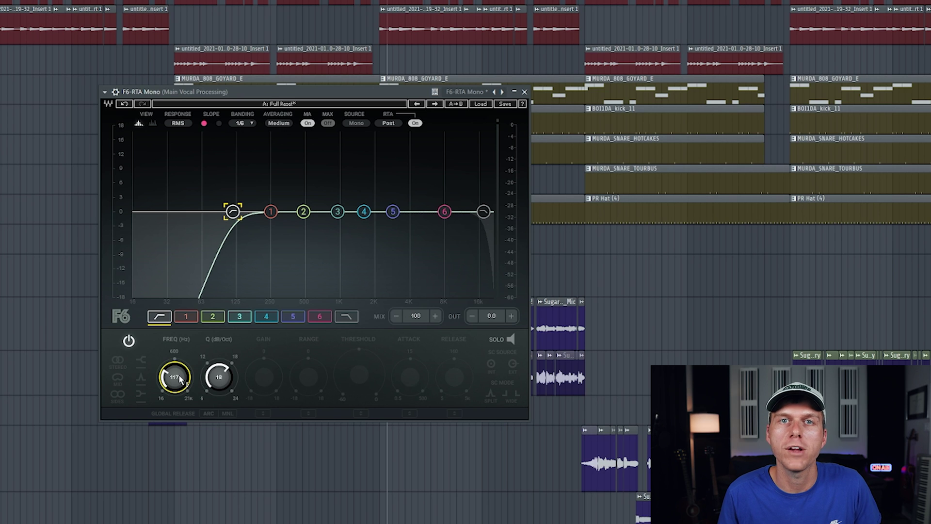
mouse_move(181, 380)
mouse_down()
mouse_move(181, 401)
mouse_move(180, 380)
mouse_up()
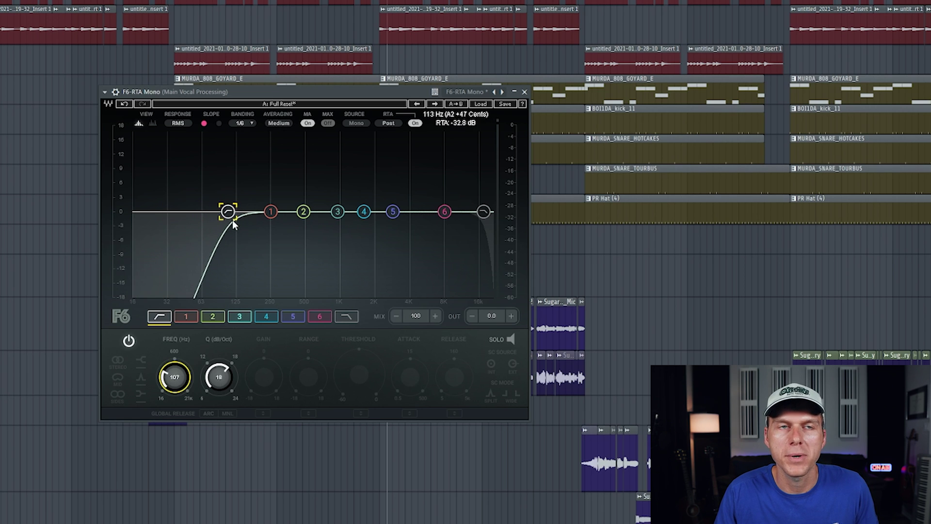
drag(230, 213, 153, 211)
drag(177, 381, 177, 347)
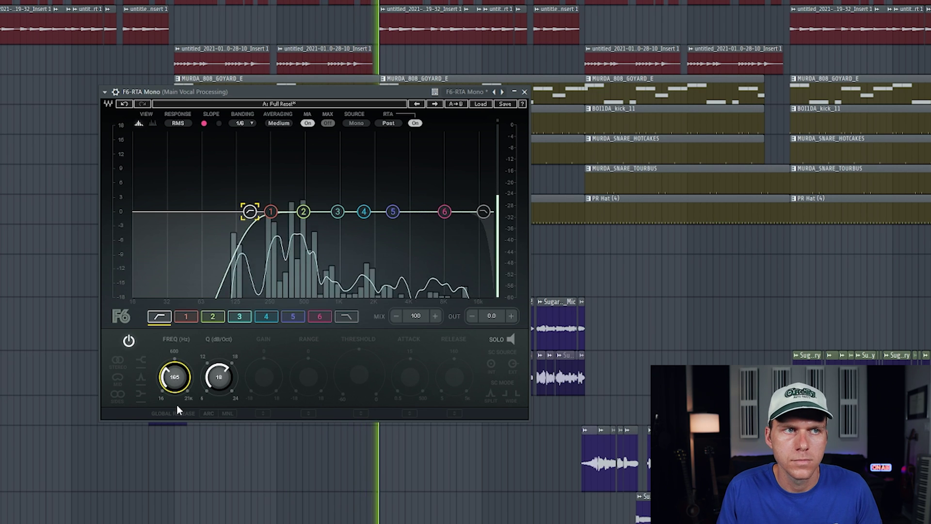
key(space)
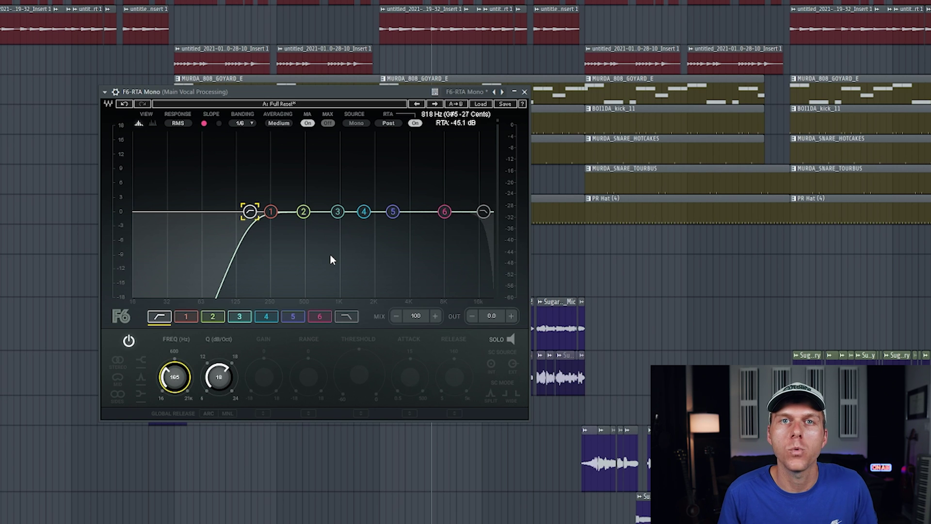
Make a narrow boost with EQ band 1 at about 877 Hz, with a gain of 12 dB and a Q of 5.
click(270, 212)
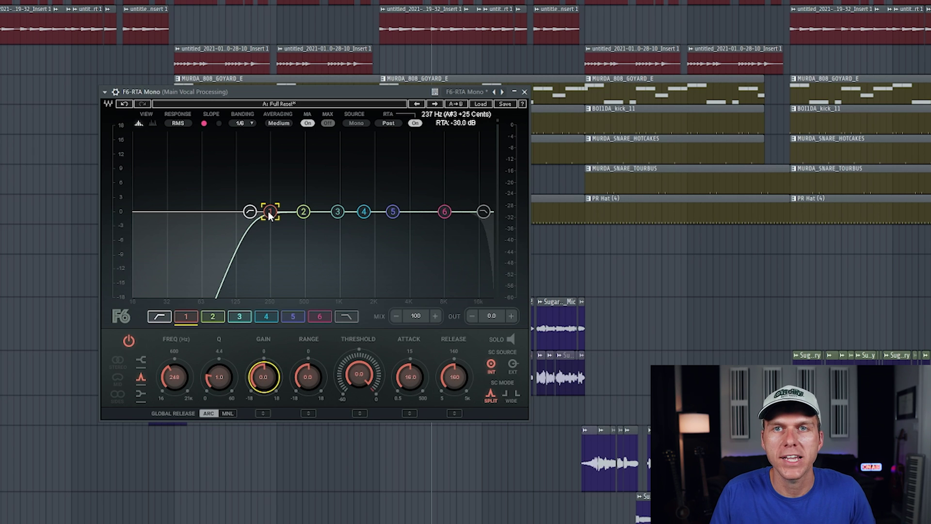
drag(270, 213, 333, 156)
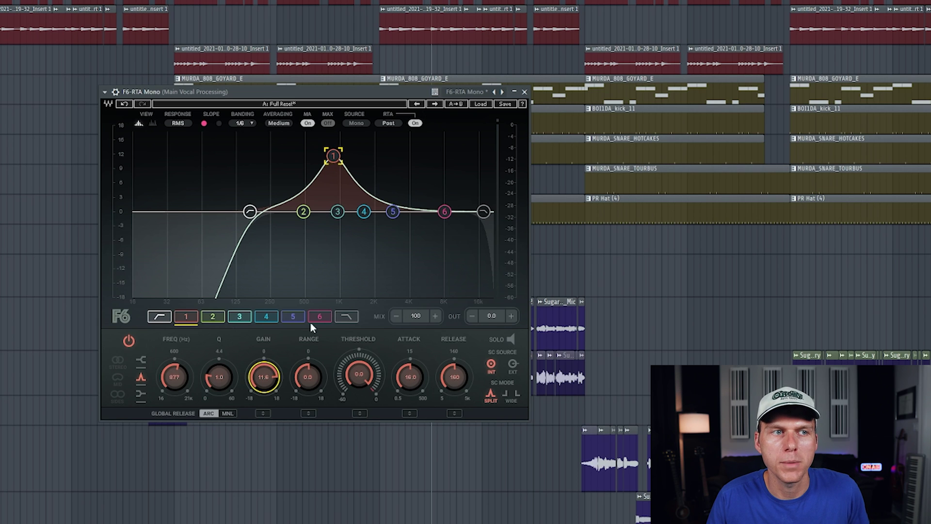
double_click(263, 377)
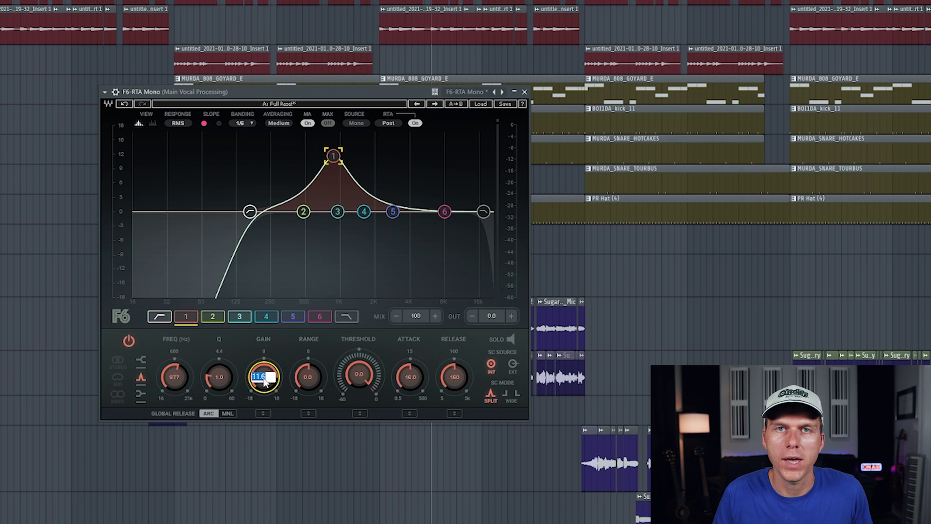
text(12)
key(Return)
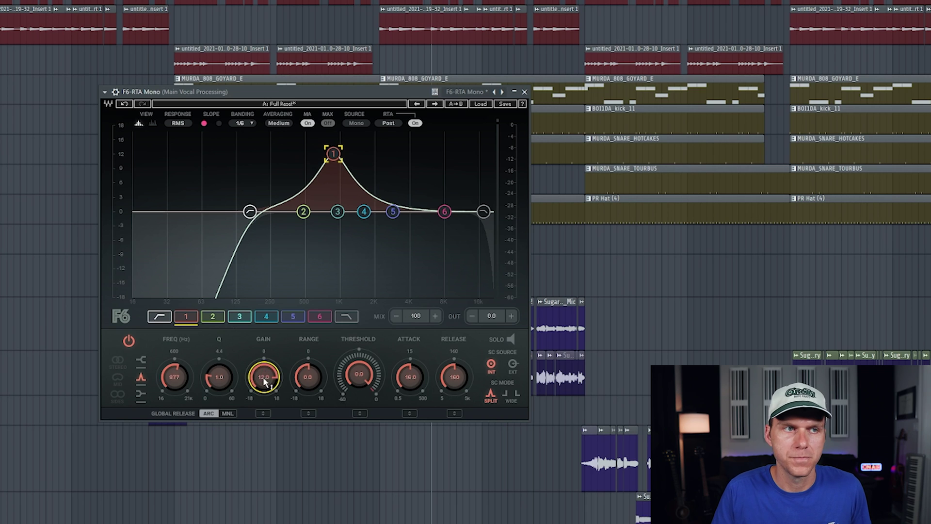
double_click(218, 378)
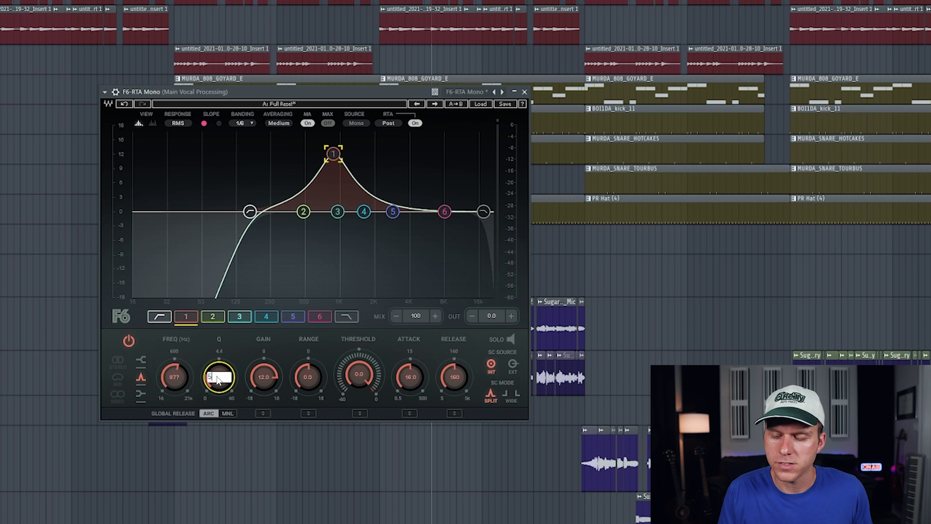
text(6)
key(Return)
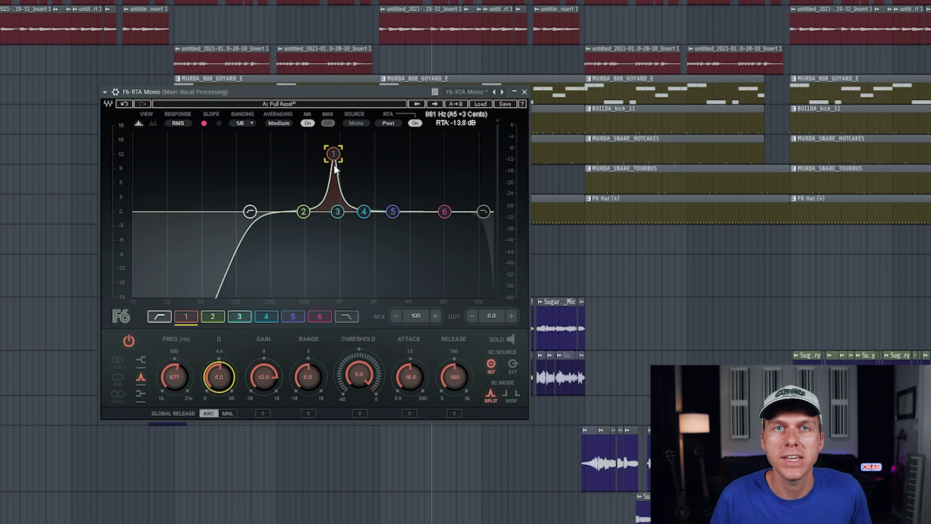
Sweep the boosted band 1 through the vocal during playback and settle its frequency at 244 Hz.
mouse_move(183, 379)
mouse_down()
mouse_move(183, 407)
mouse_move(183, 377)
mouse_up()
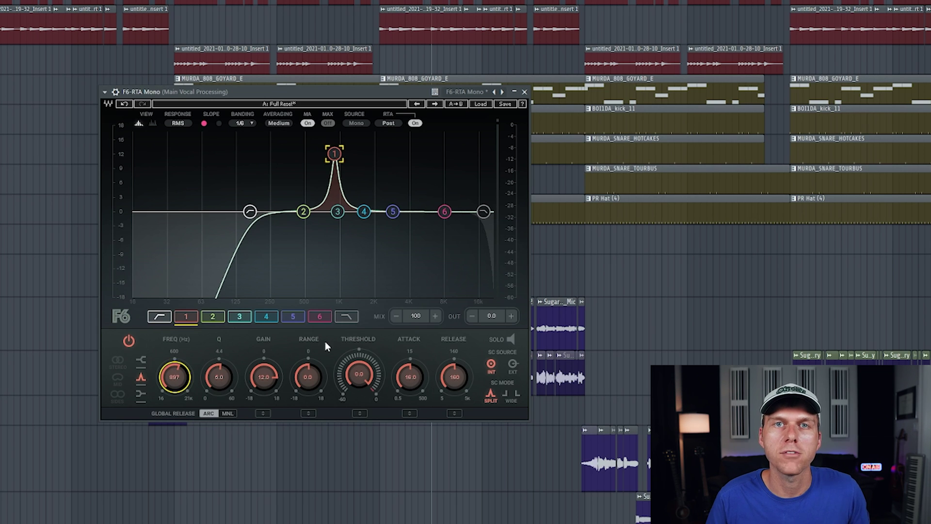
key(space)
drag(174, 376, 174, 395)
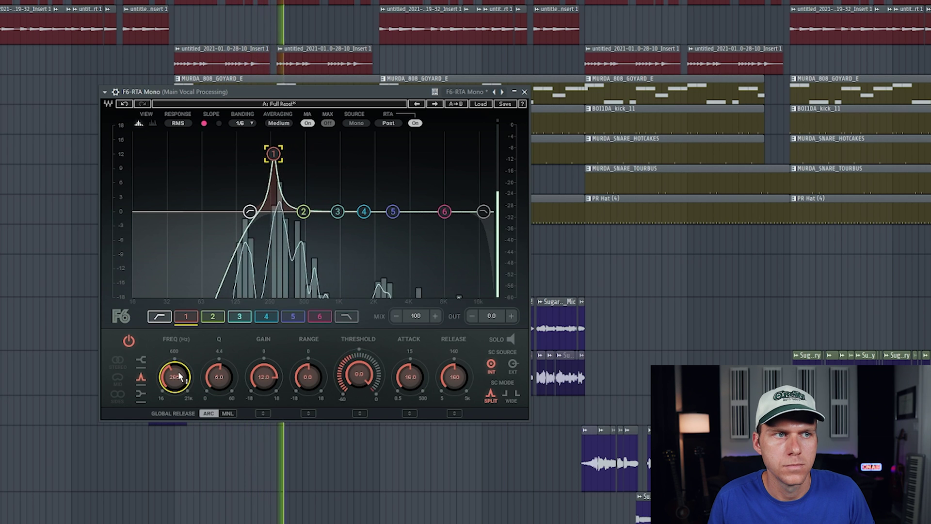
drag(180, 377, 179, 379)
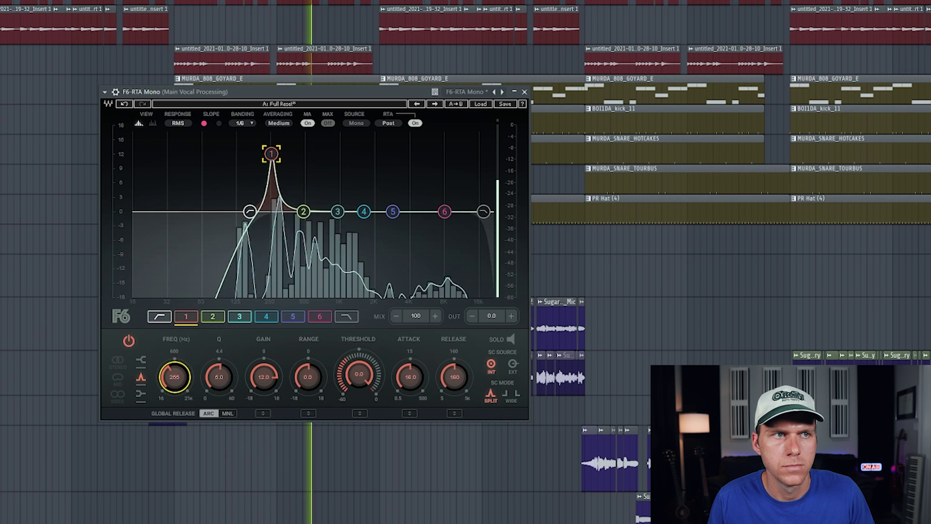
key(space)
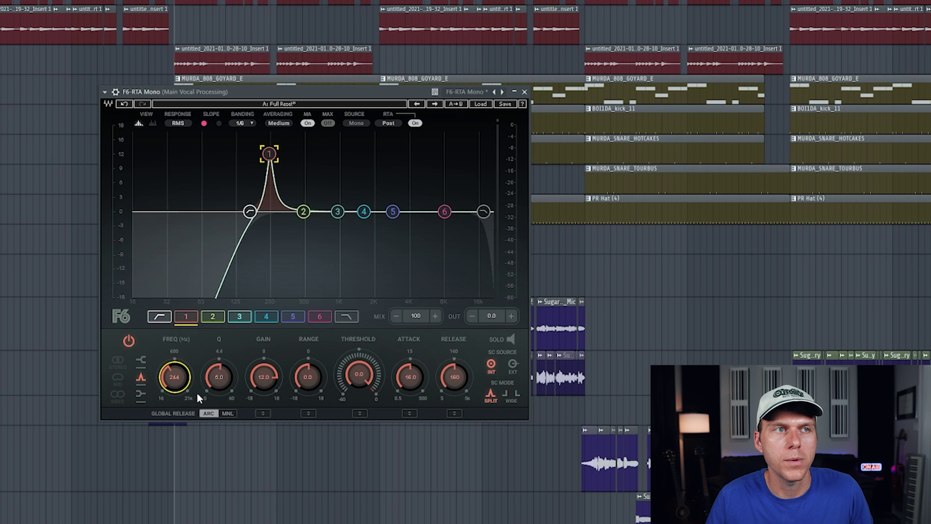
Turn band 1 into a cut with a gain of -3.1 dB and a Q of 3.7.
drag(267, 371, 267, 417)
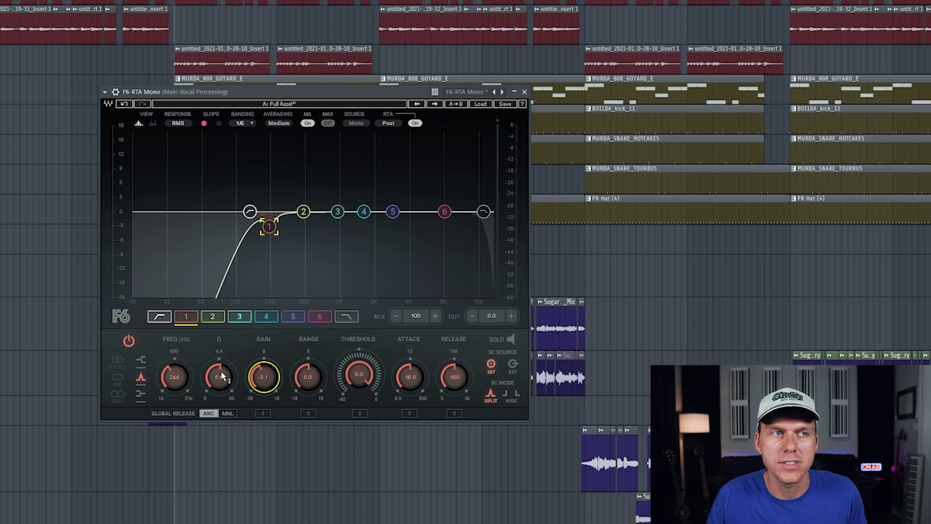
drag(221, 371, 220, 392)
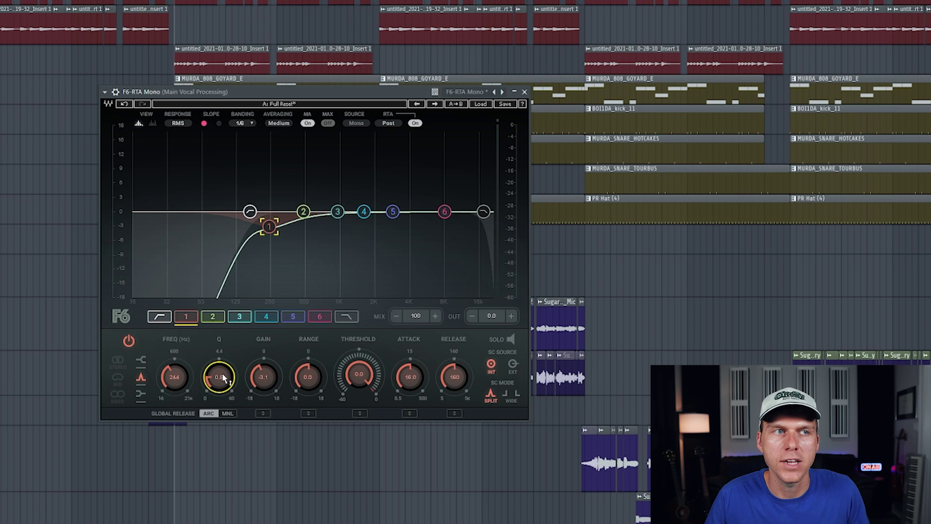
drag(221, 377, 220, 362)
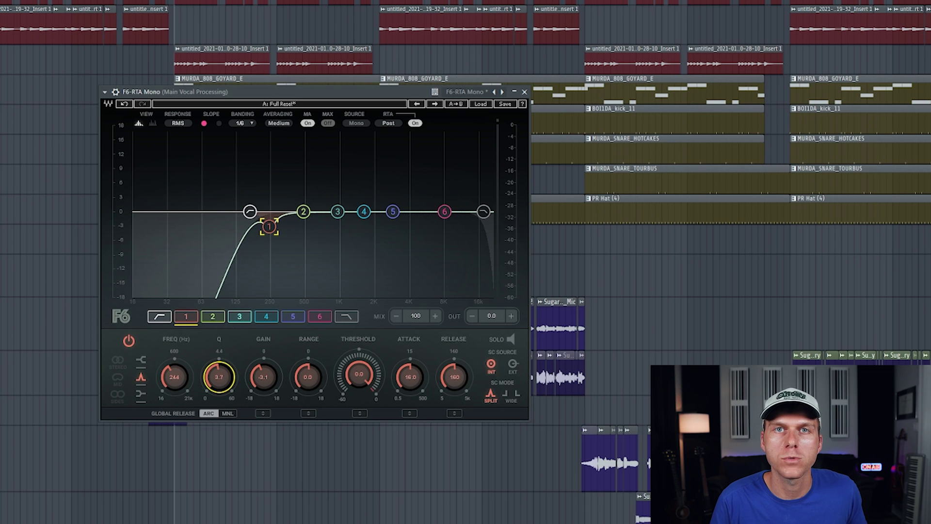
Make a narrow boost with EQ band 2 at about 1690 Hz, with a gain of 12 dB and a Q of 5.
drag(304, 212, 367, 153)
click(267, 379)
text(12)
key(Return)
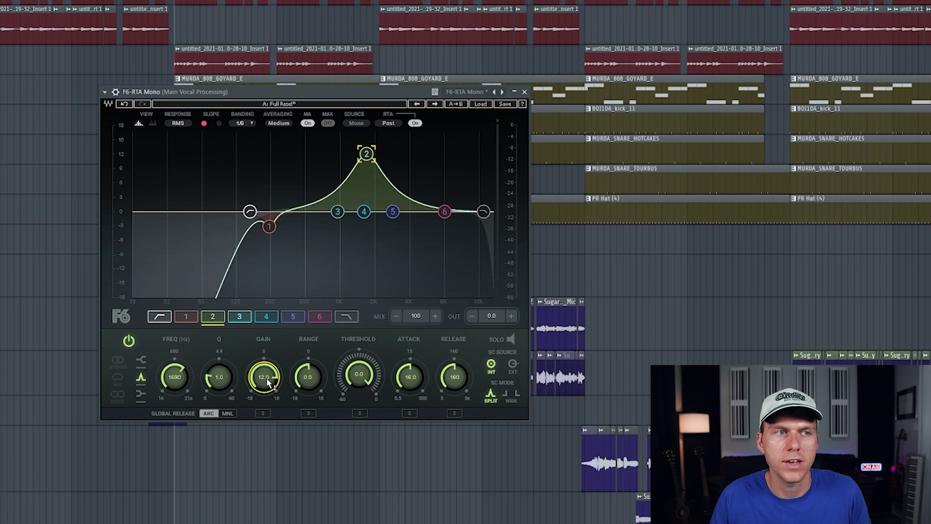
click(220, 378)
text(5)
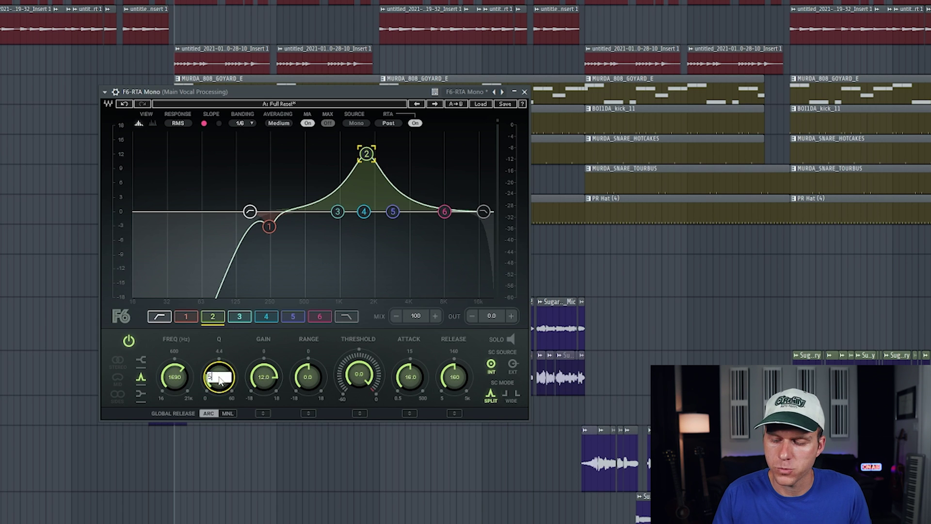
key(Return)
Sweep band 2 during playback down to about 450 Hz and cut its gain to -2.5 dB.
key(space)
drag(367, 153, 300, 155)
key(space)
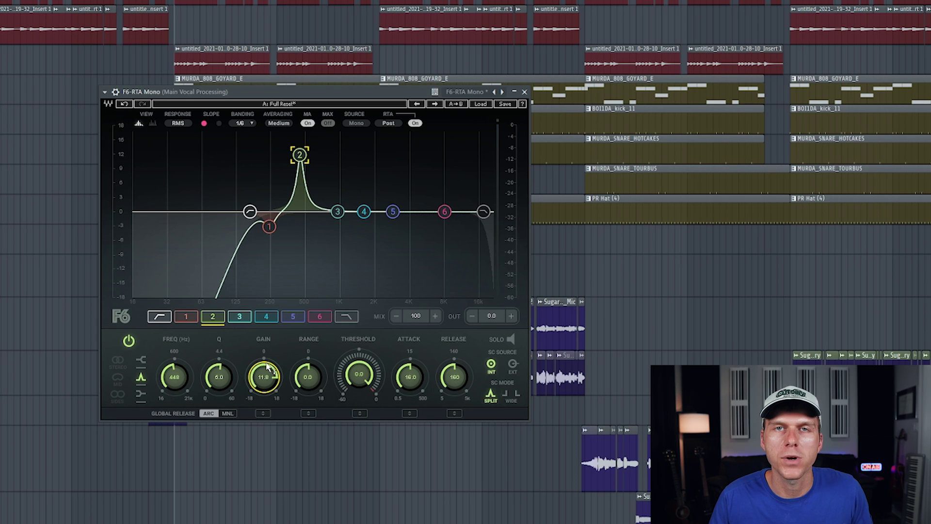
drag(271, 377, 271, 414)
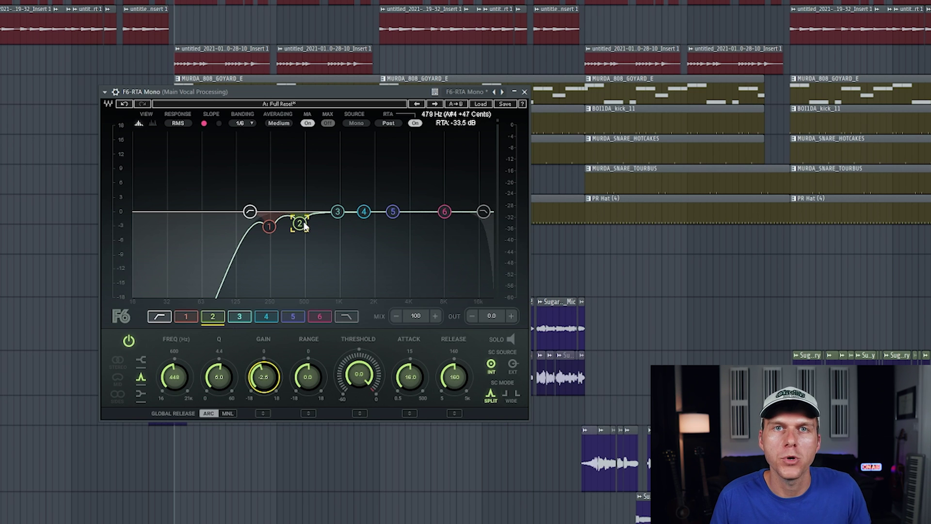
click(271, 227)
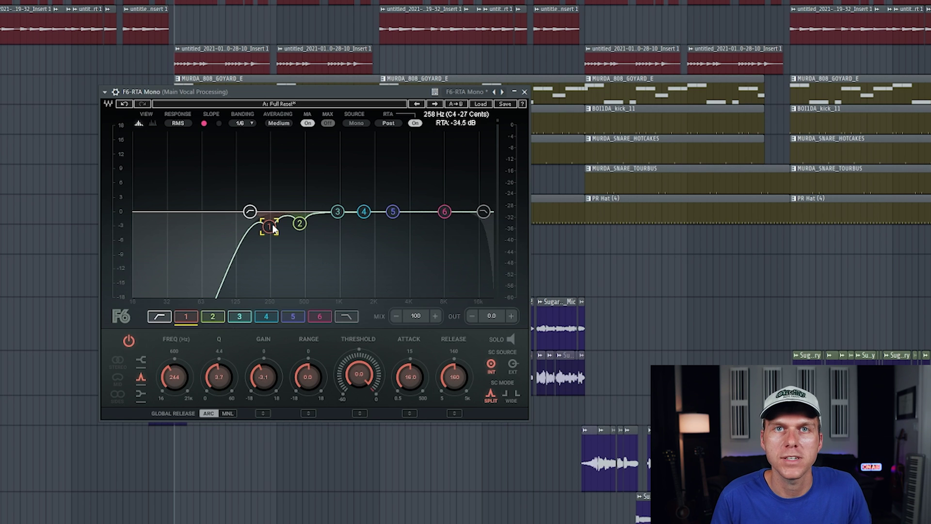
Boost EQ band 3 by 12 dB with a Q of 5 and sweep it to 921 Hz during playback.
drag(338, 212, 332, 154)
scroll(418, 154, up, 5)
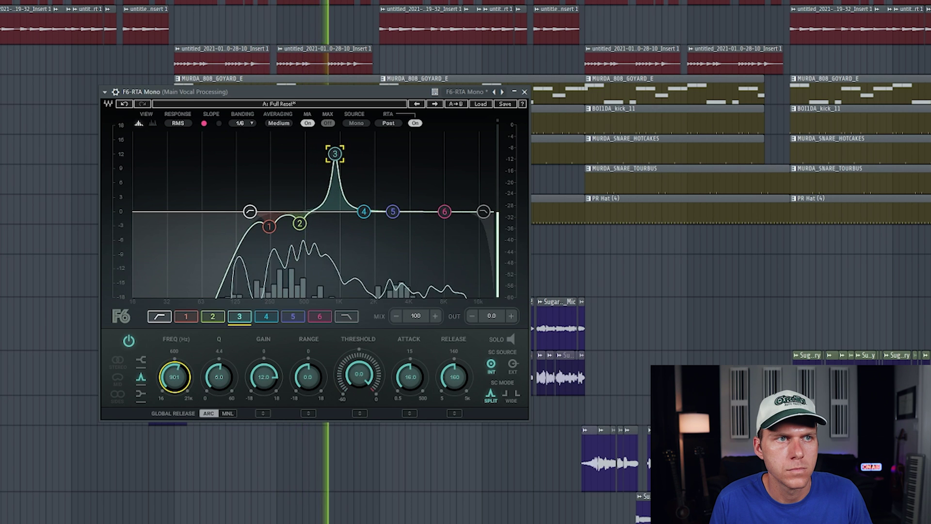
drag(178, 380, 178, 379)
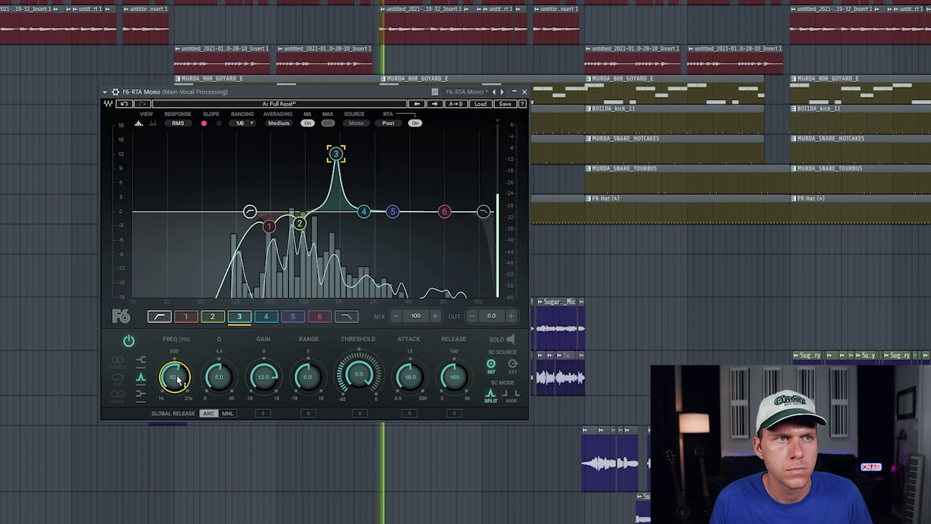
key(space)
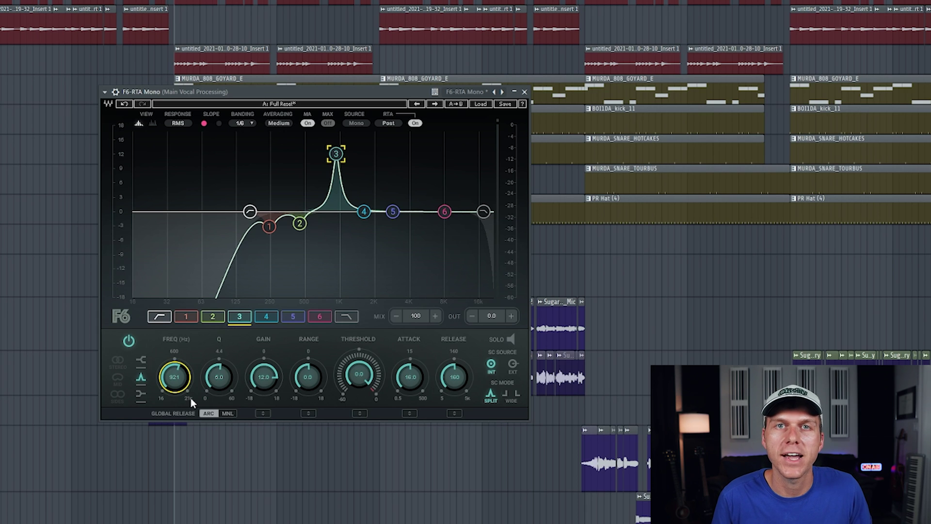
Turn EQ band 3 into a slight cut, and sweep band 4 to 4091 Hz with a Q of 5 during playback before lowering its gain.
drag(264, 376, 264, 410)
drag(365, 212, 392, 213)
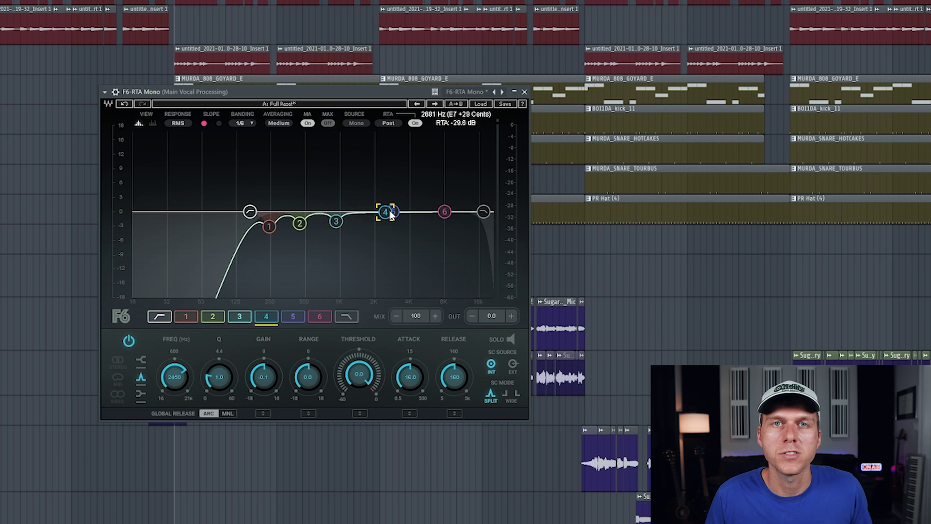
drag(391, 215, 410, 152)
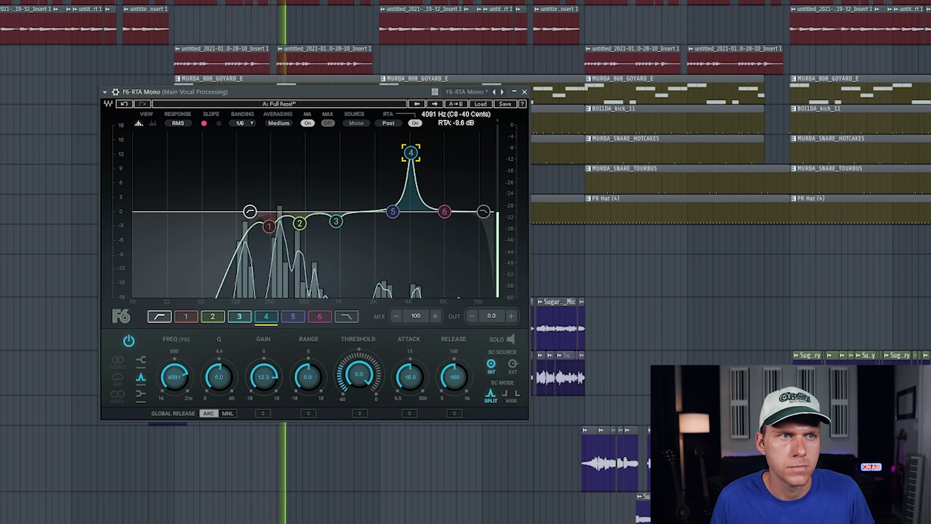
key(space)
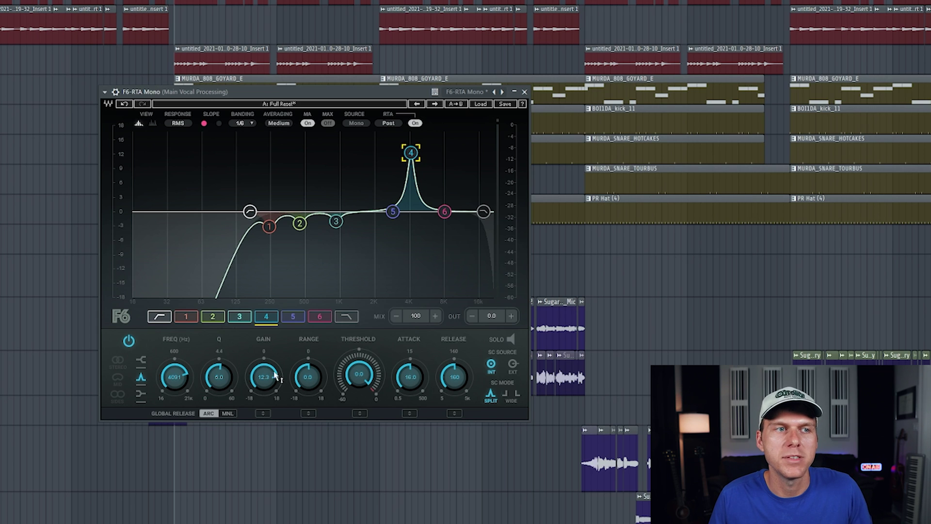
drag(270, 380, 270, 426)
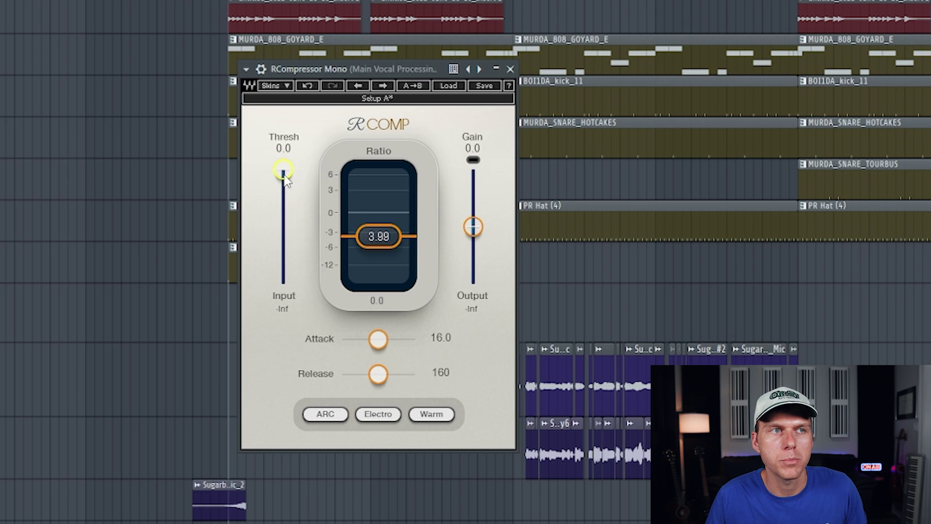
Lower the RCompressor threshold to -40.5 during playback.
mouse_move(284, 170)
mouse_down()
mouse_move(283, 206)
mouse_move(284, 169)
mouse_up()
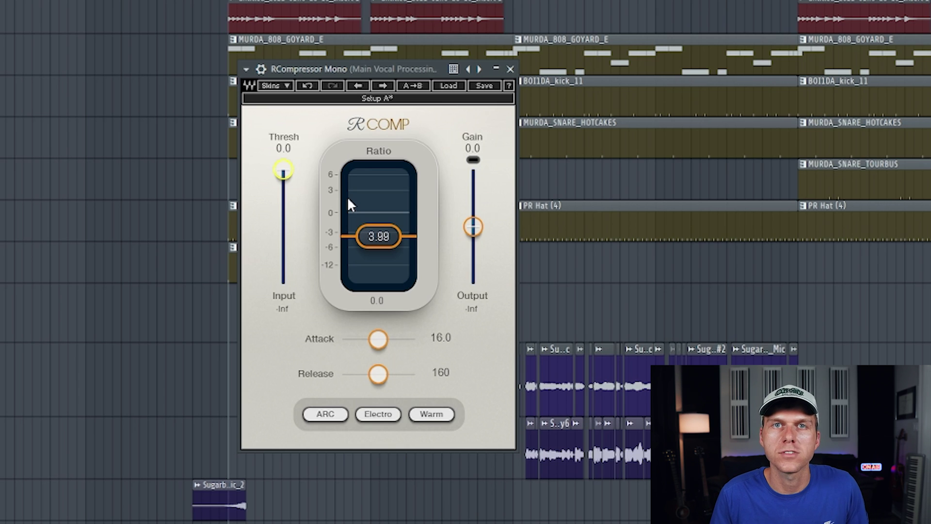
key(space)
drag(283, 169, 283, 246)
key(space)
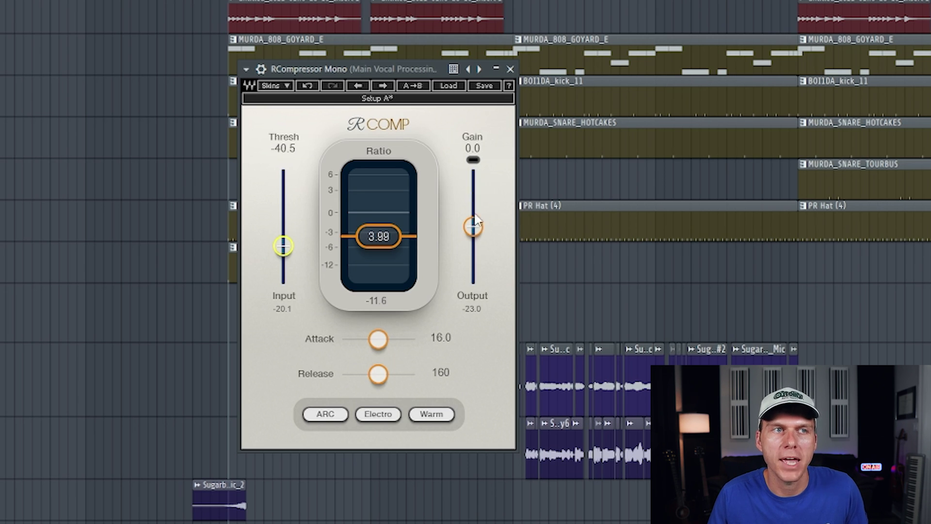
Raise the compressor's output gain to 12.1 during playback to make up for the lost level.
scroll(476, 228, up, 5)
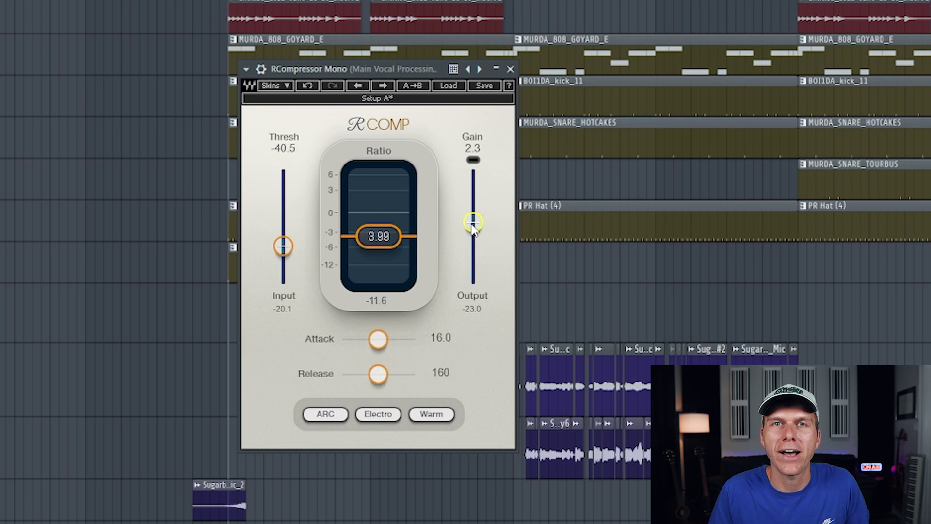
key(space)
drag(473, 222, 473, 204)
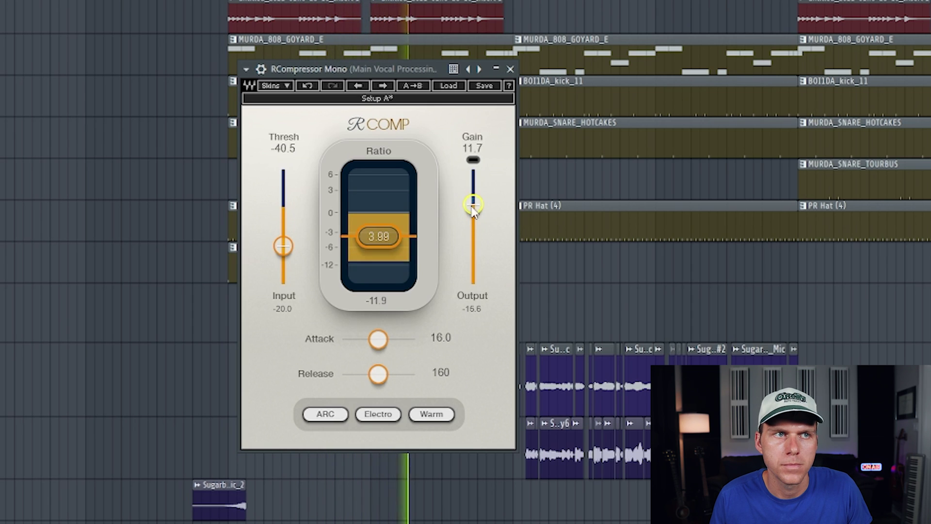
drag(472, 204, 473, 203)
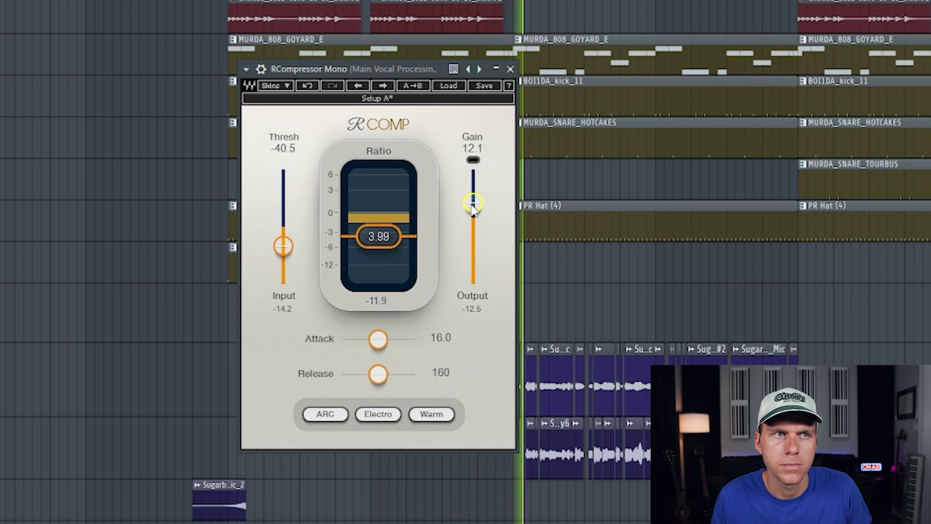
key(space)
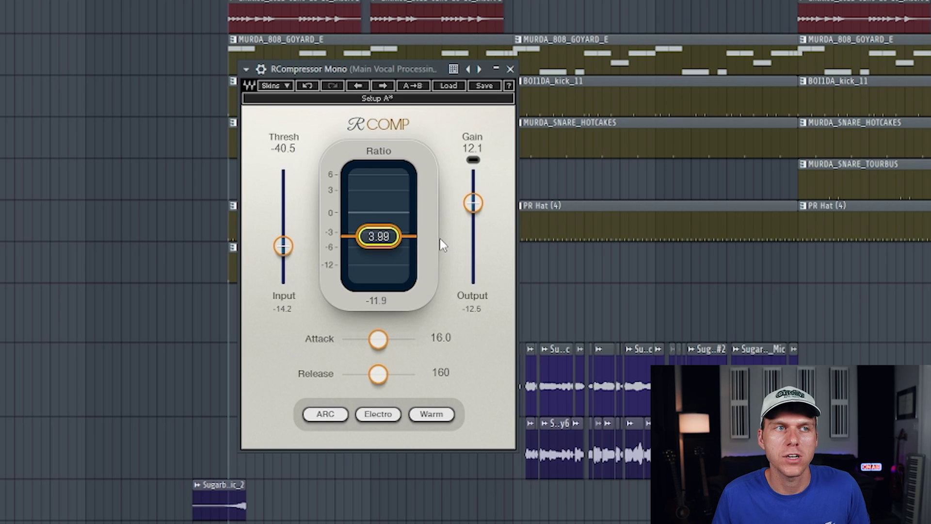
Try a compression ratio of 10 and set the ratio back to 4.
click(381, 237)
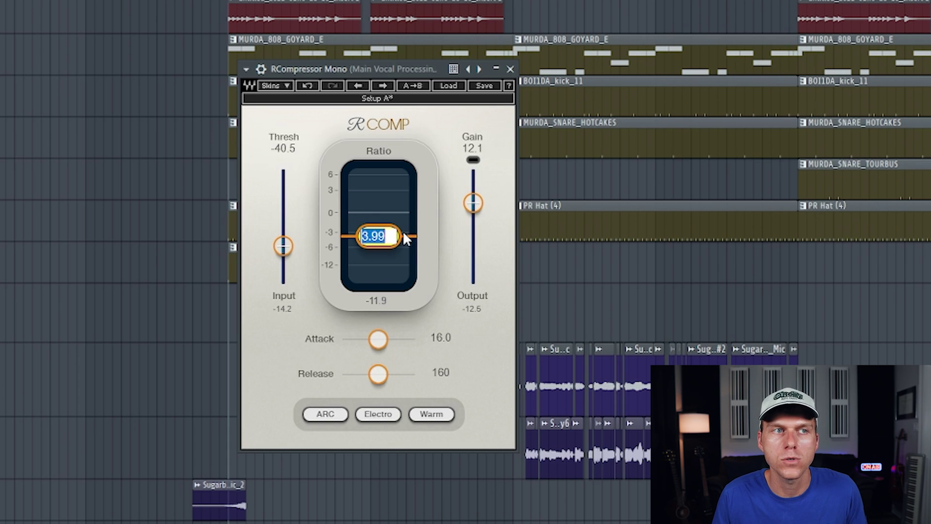
click(433, 236)
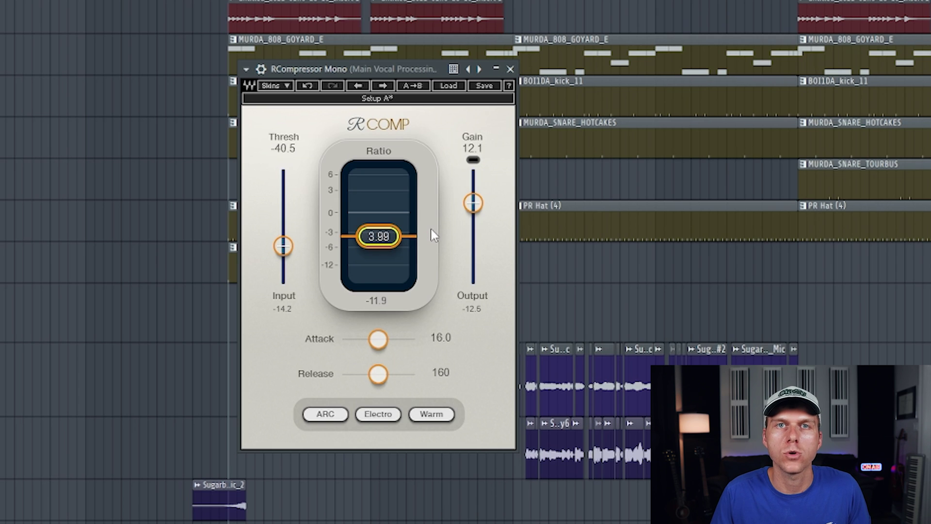
click(381, 240)
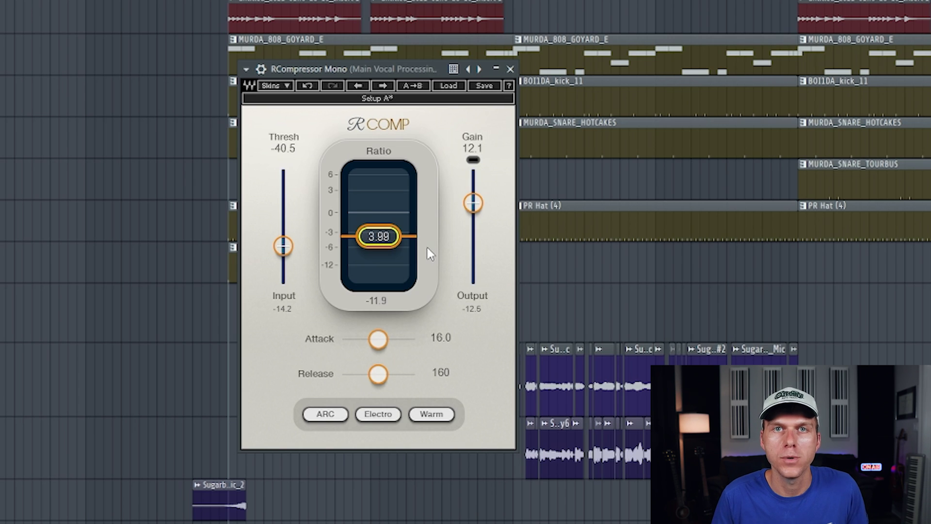
double_click(376, 237)
text(10)
key(Return)
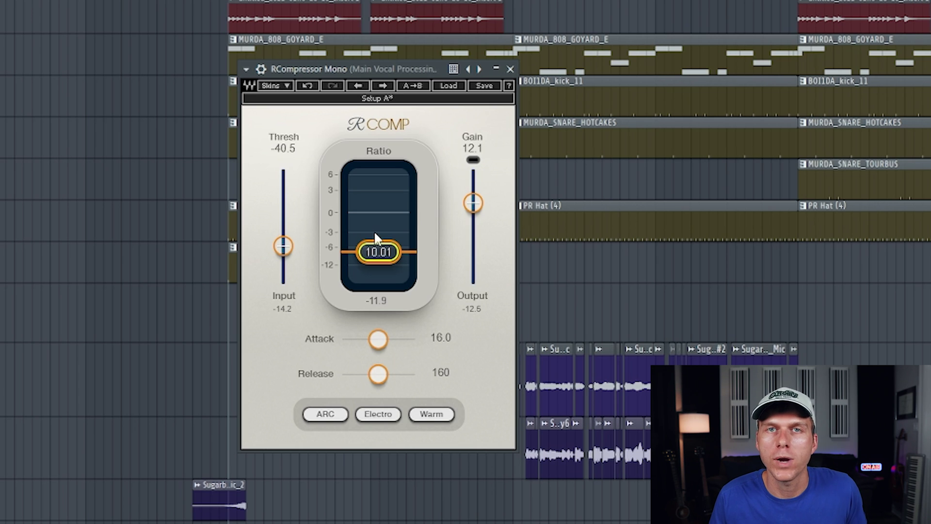
text(4)
key(Return)
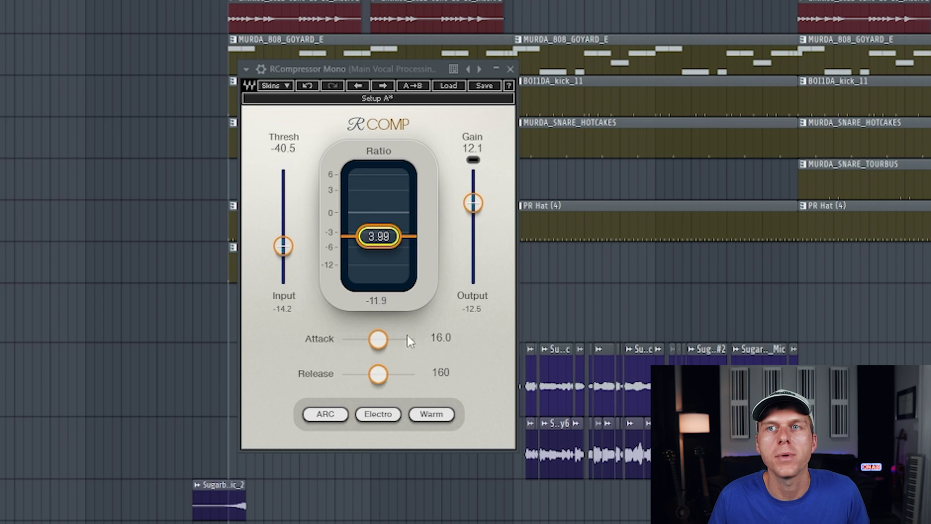
Shorten the compressor's attack to 1.47 and lengthen its release to 215.
drag(379, 338, 357, 342)
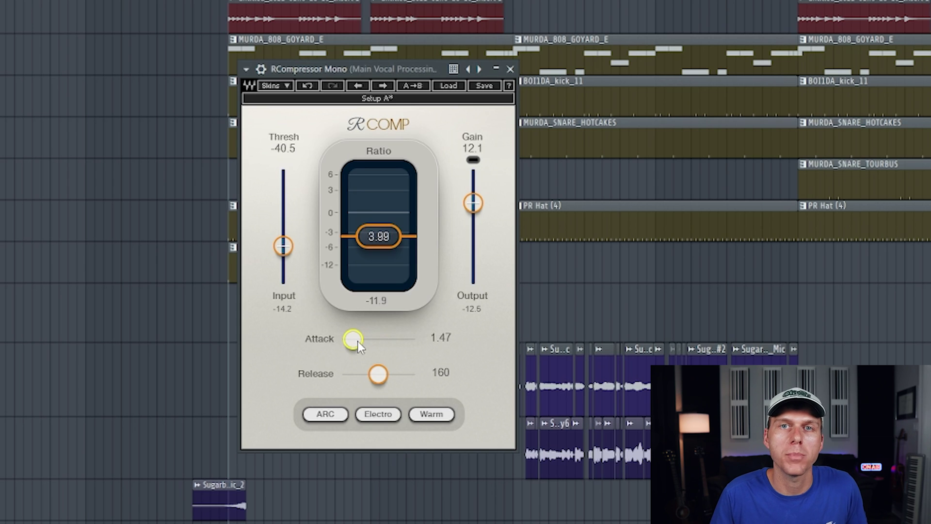
mouse_move(381, 380)
mouse_down()
mouse_move(366, 380)
mouse_move(384, 380)
mouse_up()
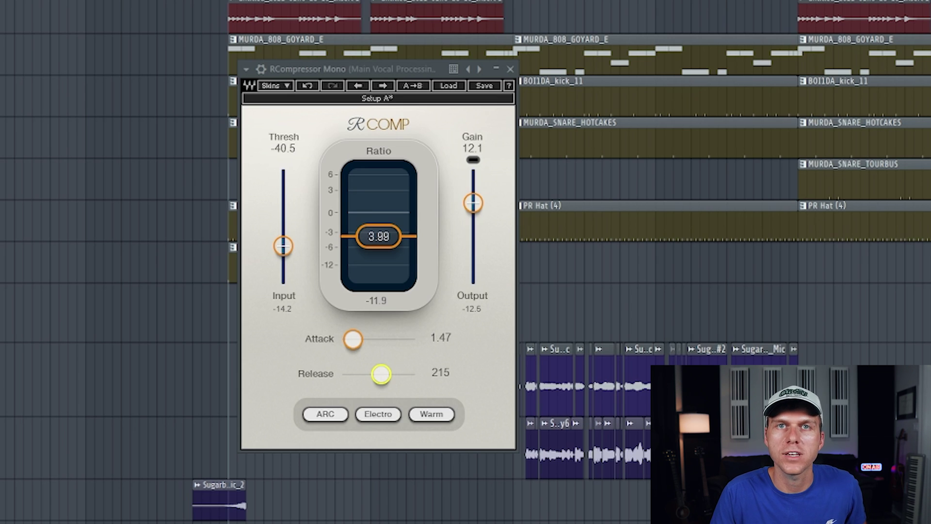
click(382, 326)
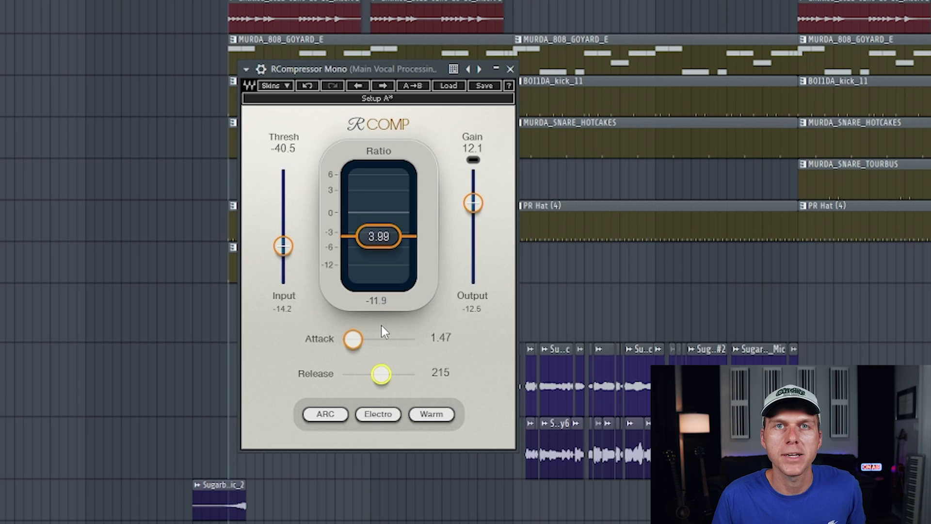
Fine-tune the compressor during playback to an attack of 4.83 and a release of 53.5.
key(space)
mouse_move(353, 339)
mouse_down()
mouse_move(415, 339)
mouse_move(342, 338)
mouse_move(361, 338)
mouse_up()
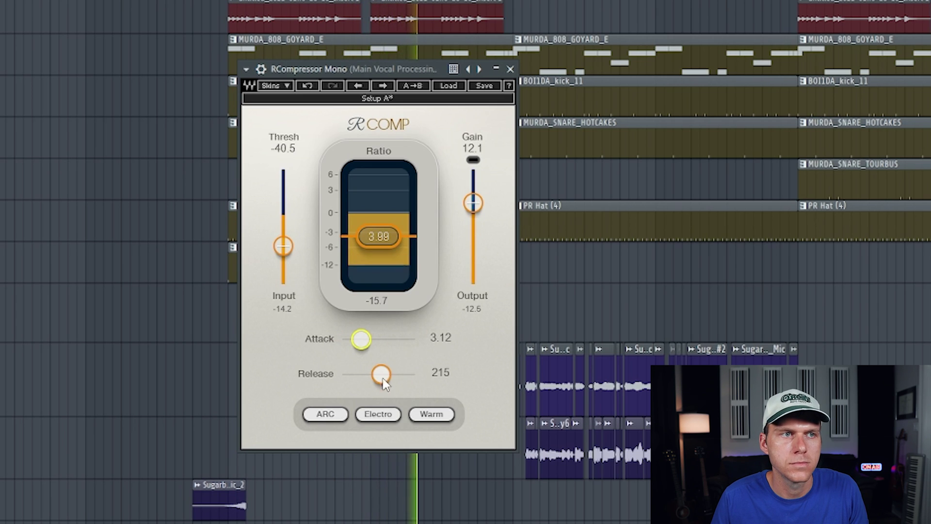
drag(361, 338, 366, 339)
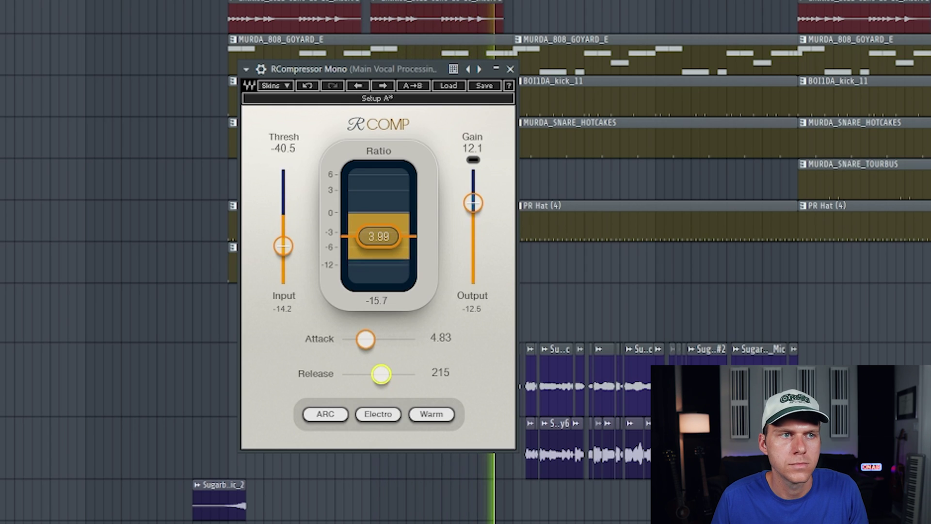
mouse_move(383, 379)
mouse_down()
mouse_move(343, 378)
mouse_move(416, 378)
mouse_move(367, 377)
mouse_up()
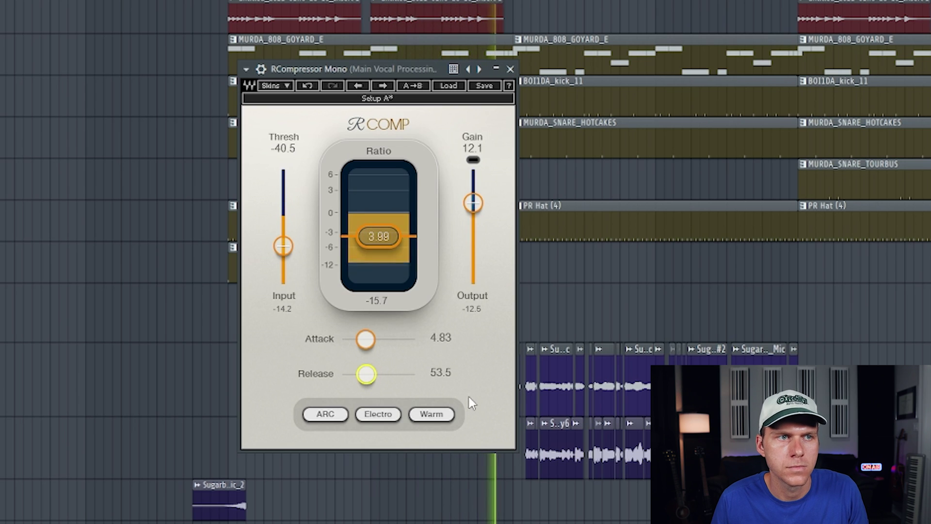
key(space)
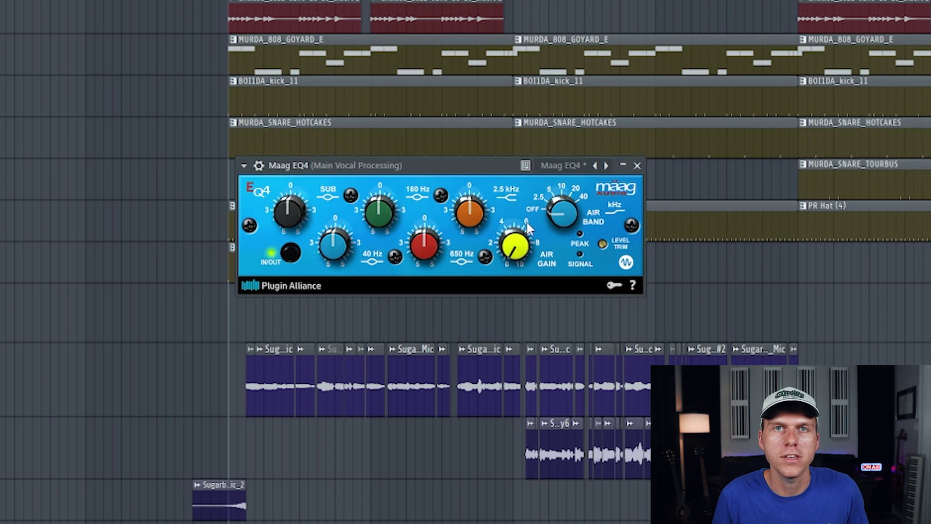
Set the Maag EQ4 air band to 10 kHz and adjust the air gain to about 5 during playback.
drag(565, 217, 571, 190)
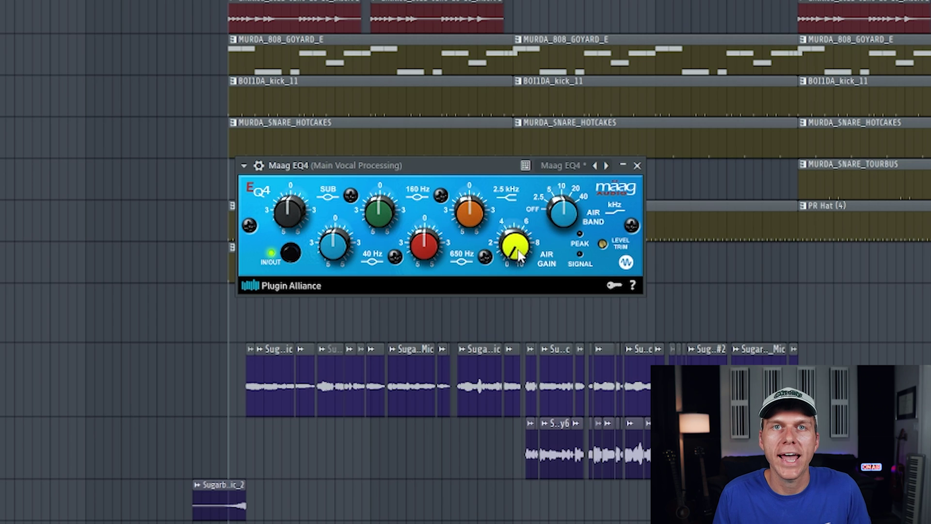
key(space)
drag(519, 255, 528, 158)
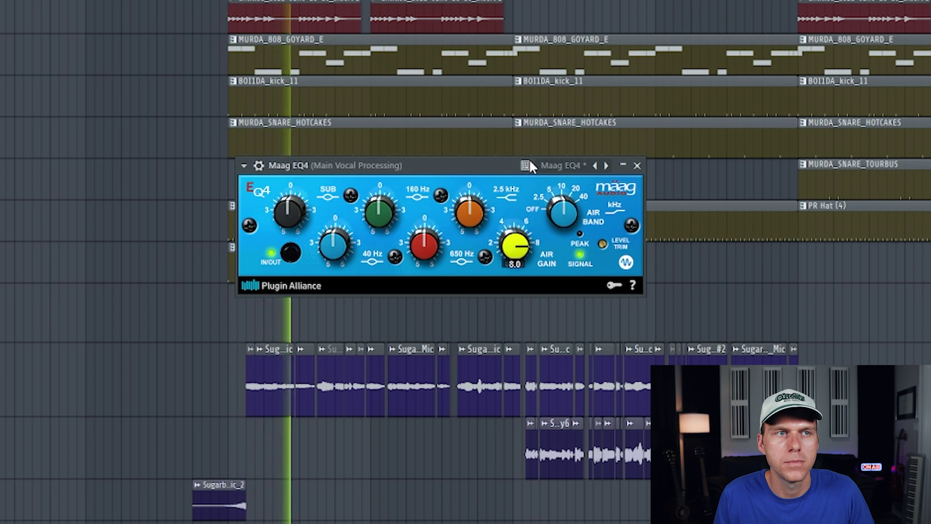
drag(536, 199, 513, 257)
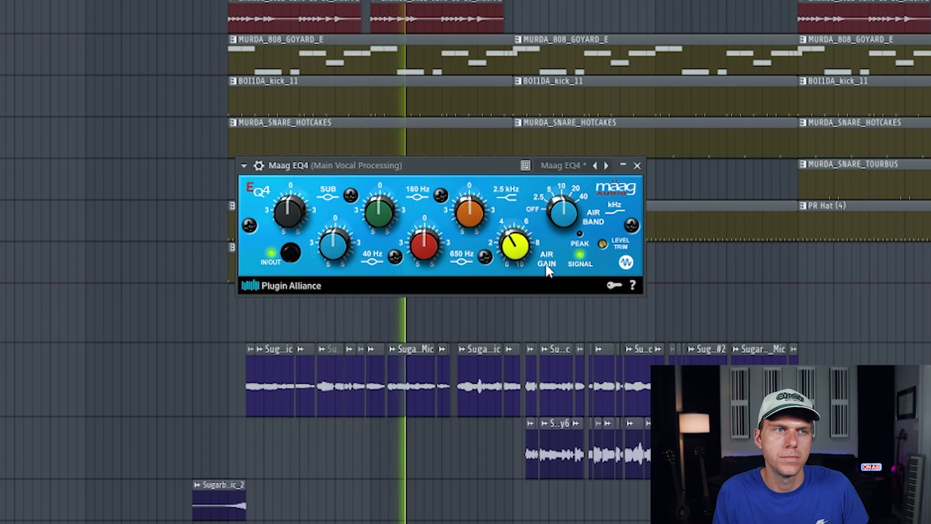
mouse_move(509, 248)
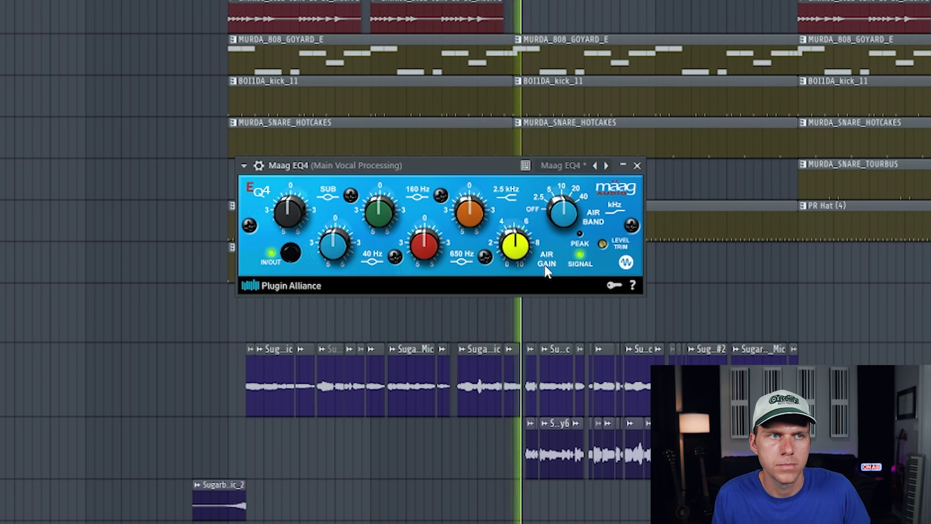
key(space)
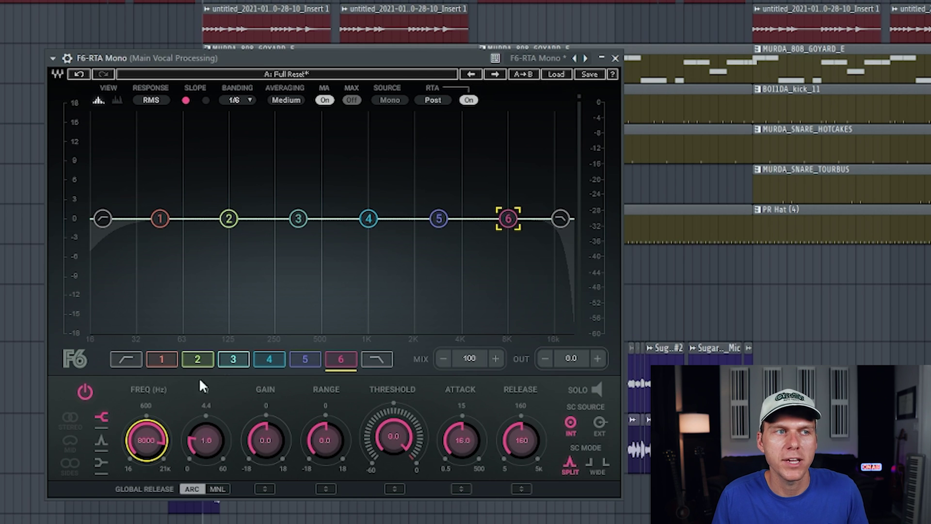
Make band 6 of the new F6 equalizer a high shelf at 10000 Hz and raise its gain slightly.
click(102, 417)
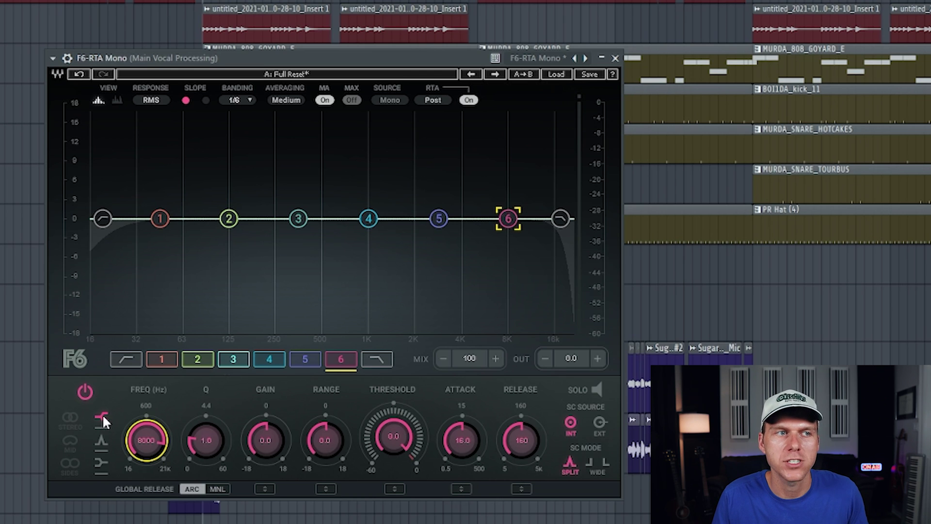
click(145, 440)
text(1000)
key(Return)
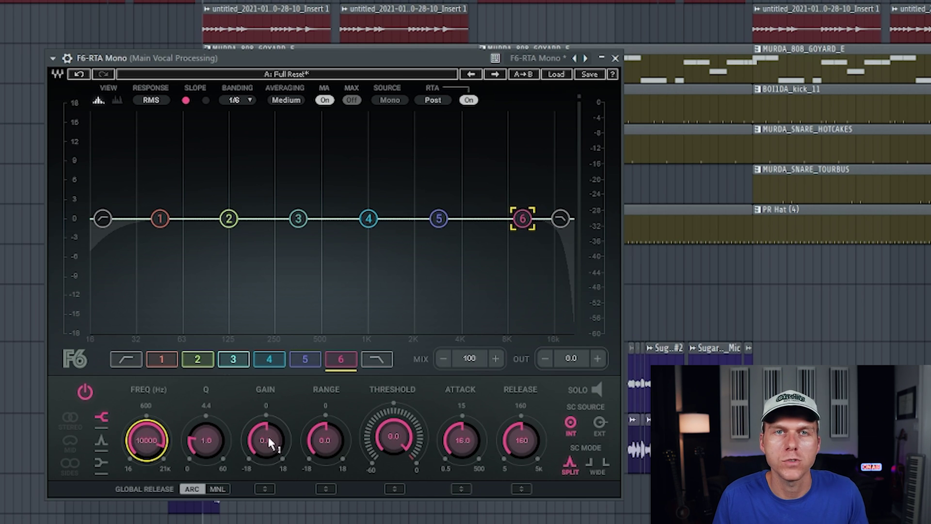
mouse_move(269, 442)
mouse_down()
mouse_move(272, 473)
mouse_move(274, 432)
mouse_up()
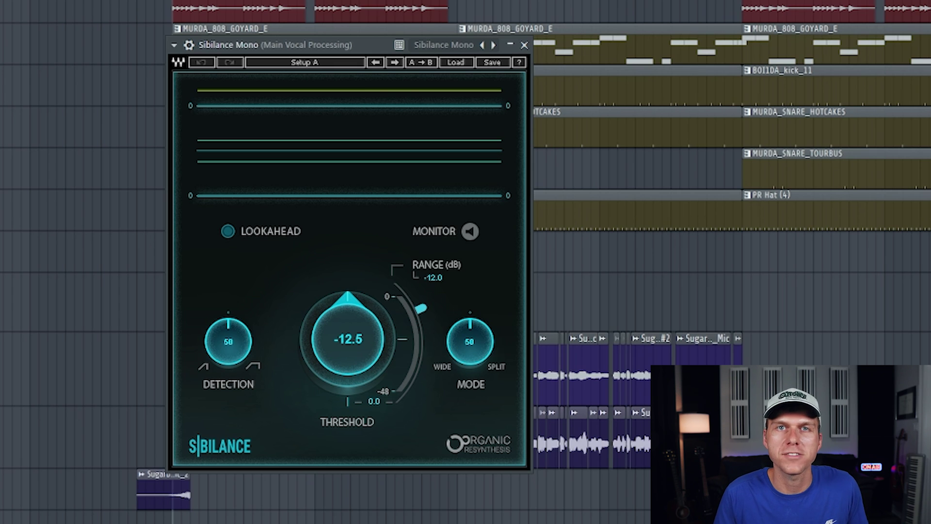
Load the Bright Pop preset in the Sibilance de-esser and set its range to -21.2 dB.
click(394, 137)
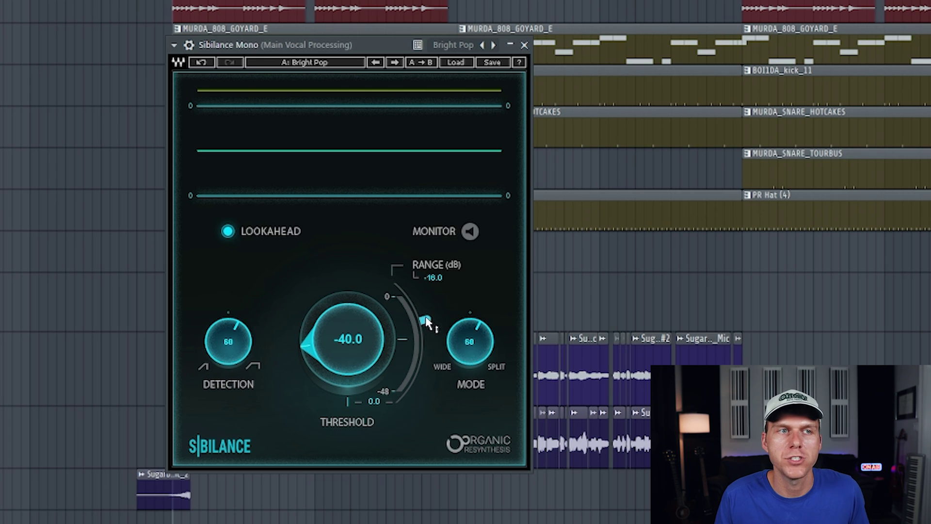
drag(426, 321, 428, 345)
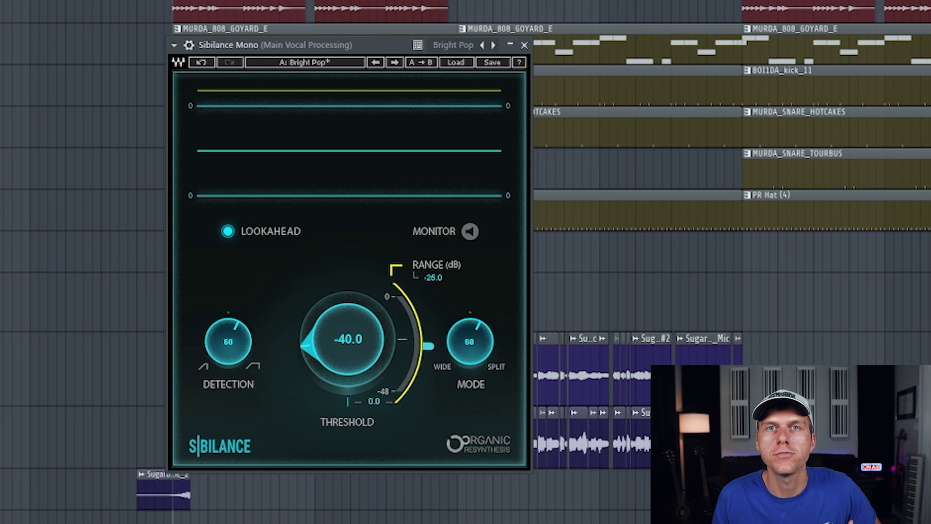
drag(428, 345, 429, 335)
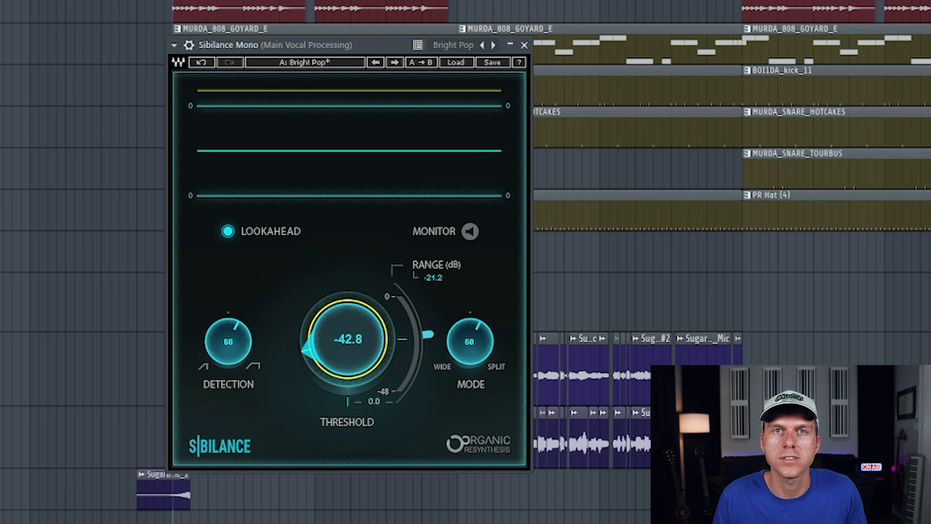
Raise the Sibilance threshold to -20.6 during playback.
drag(353, 329, 353, 330)
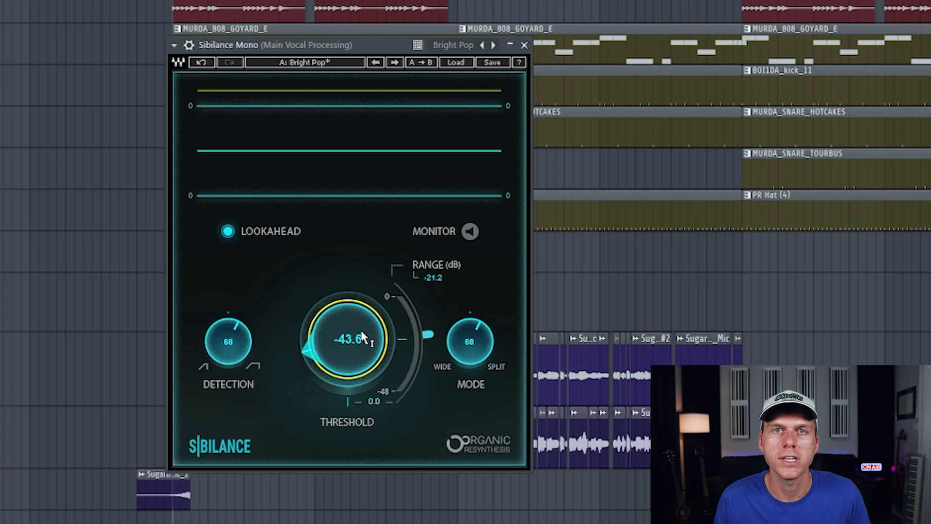
key(space)
drag(358, 324, 358, 281)
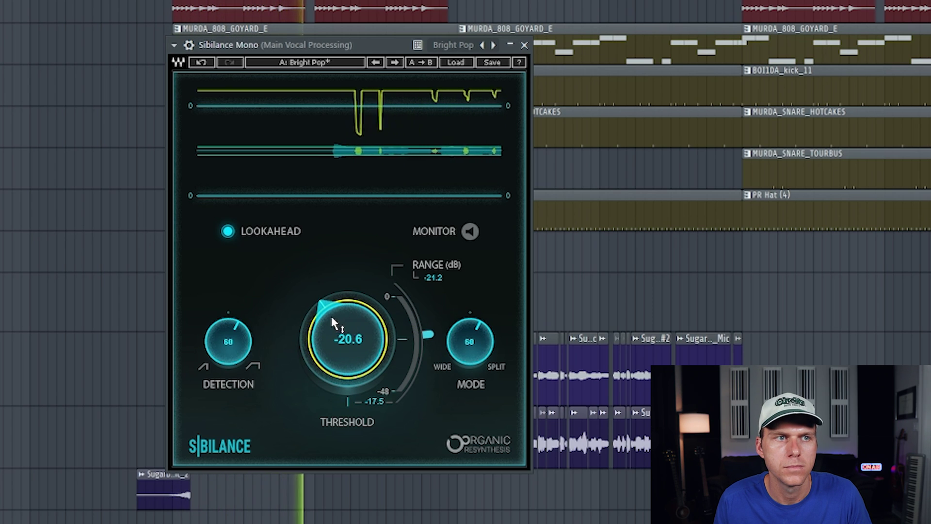
Fine-tune the Sibilance threshold during playback to -34.3, then stop playback.
mouse_move(330, 313)
mouse_down()
mouse_move(331, 350)
mouse_move(333, 320)
mouse_up()
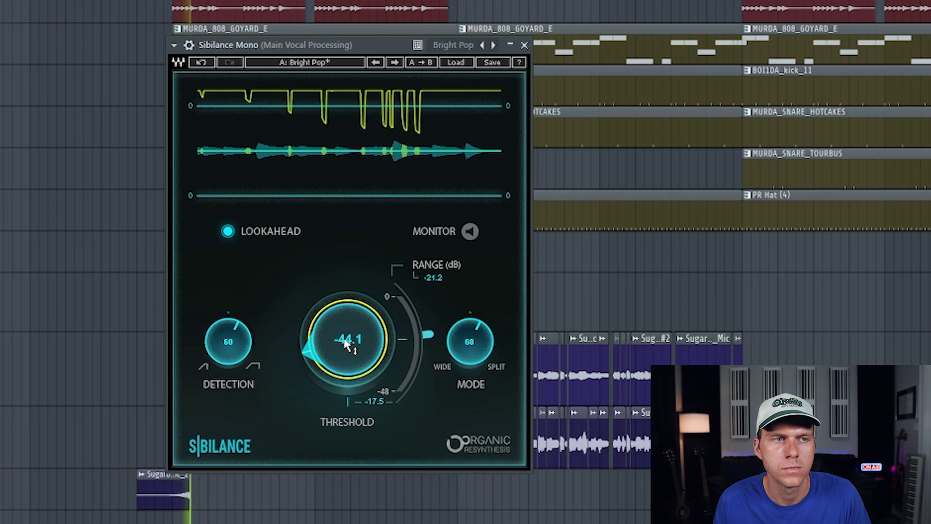
mouse_move(344, 349)
mouse_down()
mouse_move(344, 333)
mouse_move(343, 349)
mouse_up()
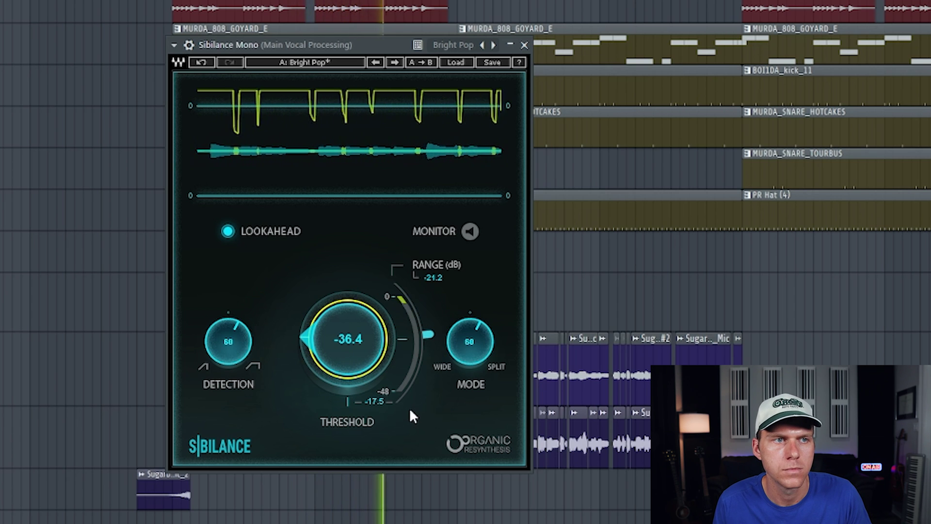
drag(345, 340, 344, 331)
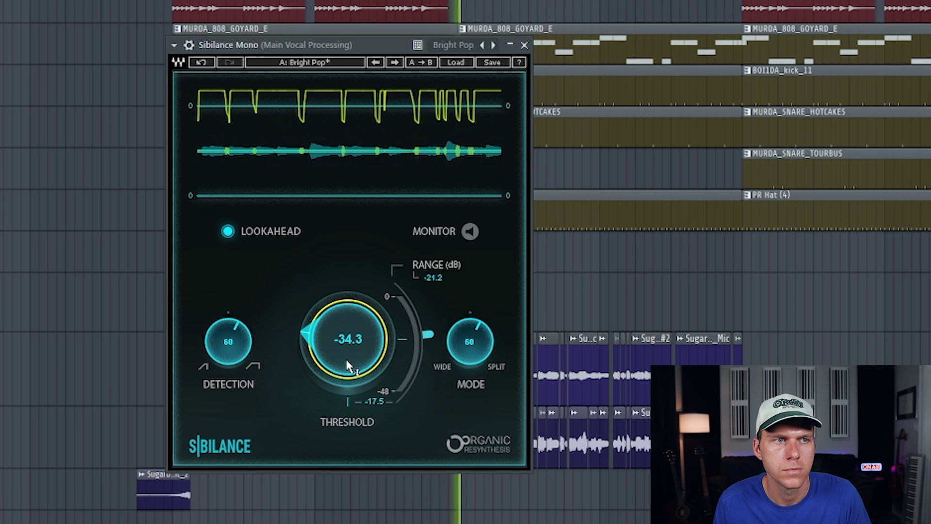
key(space)
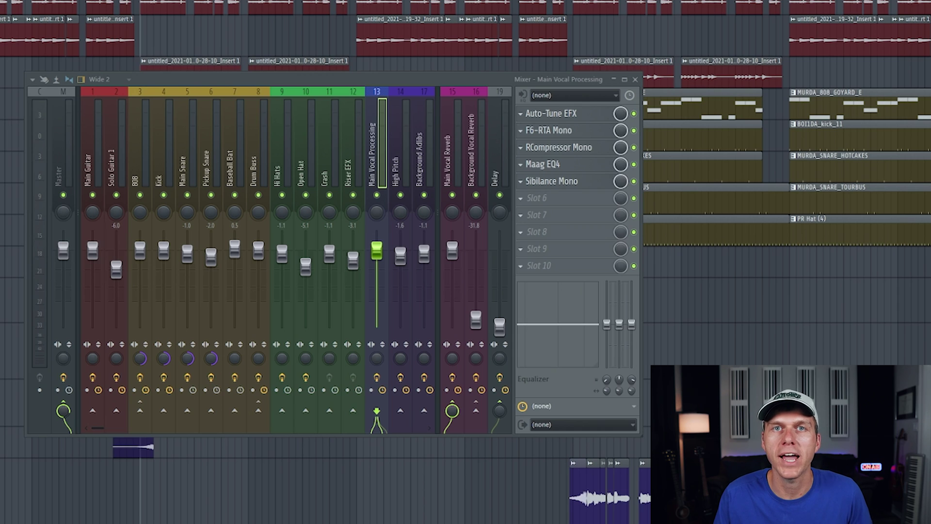
Compare the Main Vocal Processing and Main Vocal Reverb mixer tracks and try lower fader levels on the reverb track.
click(455, 158)
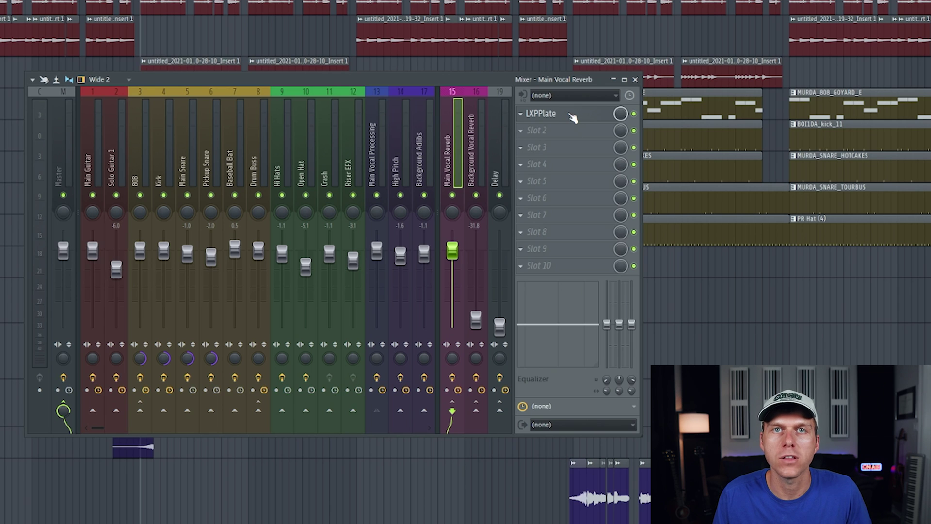
click(377, 156)
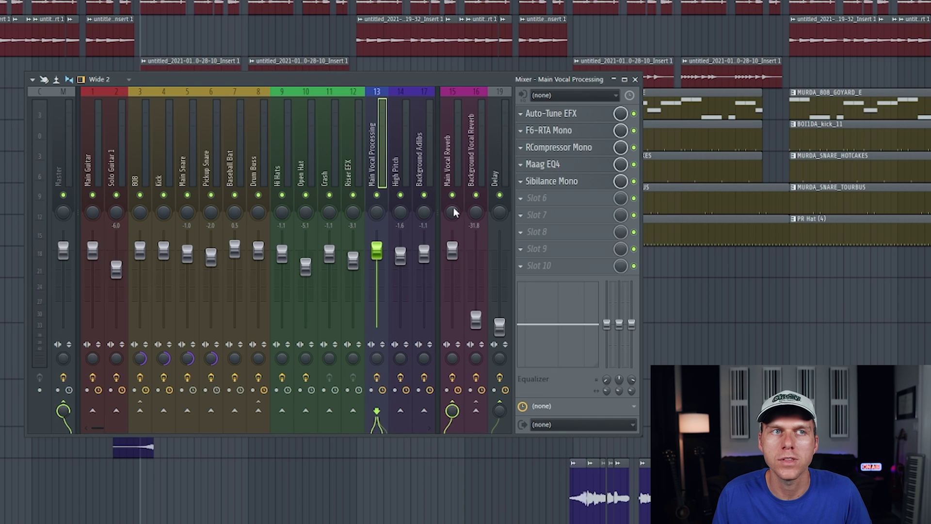
click(451, 164)
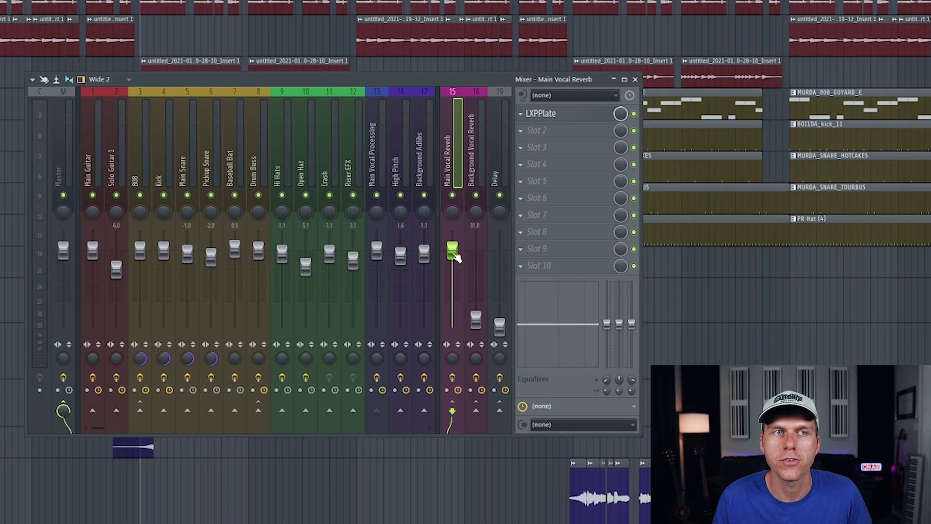
drag(453, 252, 452, 286)
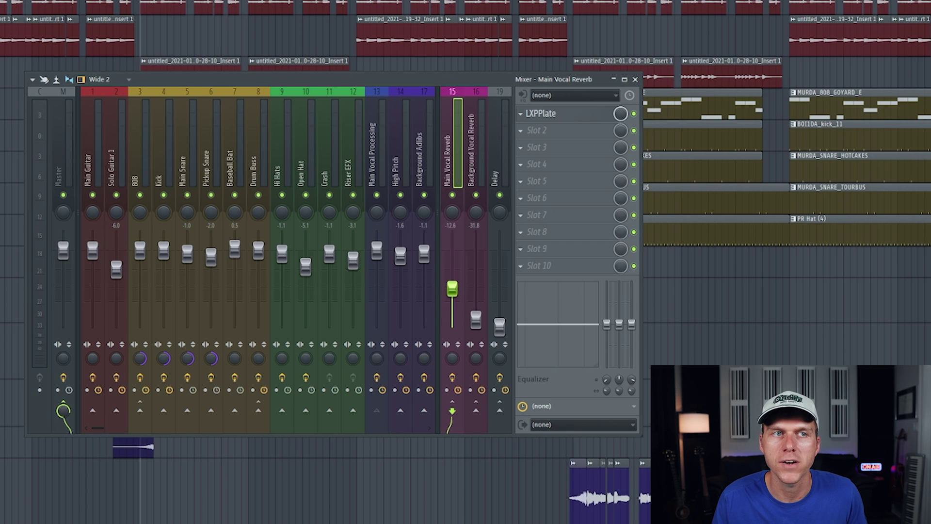
drag(453, 287, 452, 265)
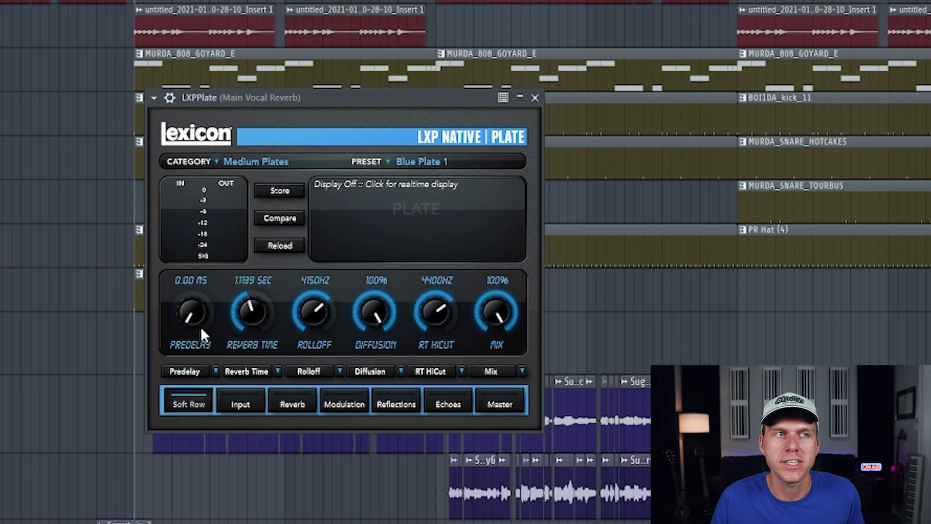
Try a 50 ms predelay in the LXPPlate reverb on the Main Vocal Reverb track and settle on 30 ms.
click(189, 286)
text(50)
key(Return)
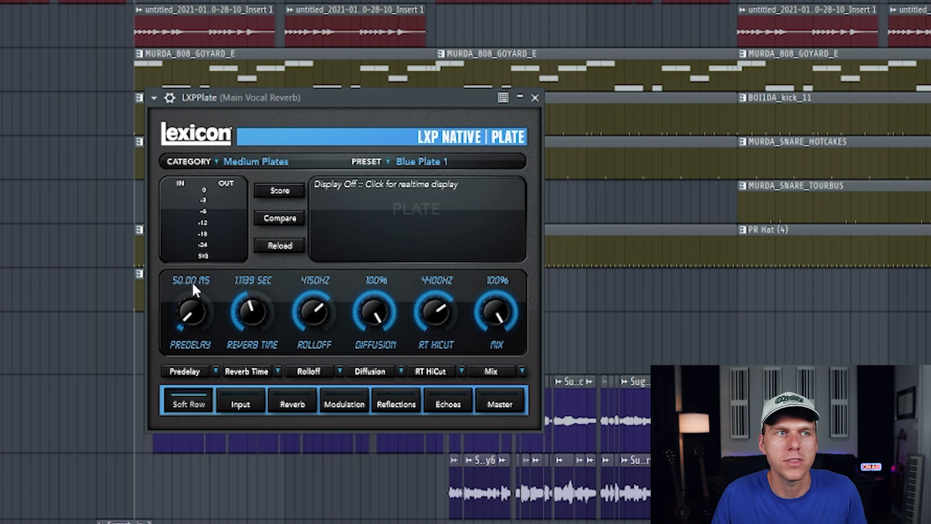
click(196, 286)
text(30)
key(Return)
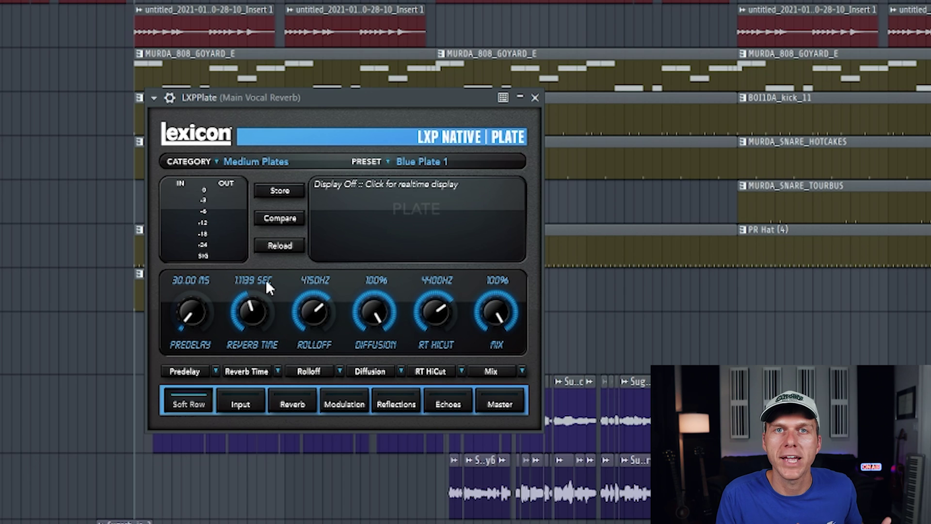
Set the LXPPlate reverb time to 1.8 seconds.
drag(267, 282, 254, 281)
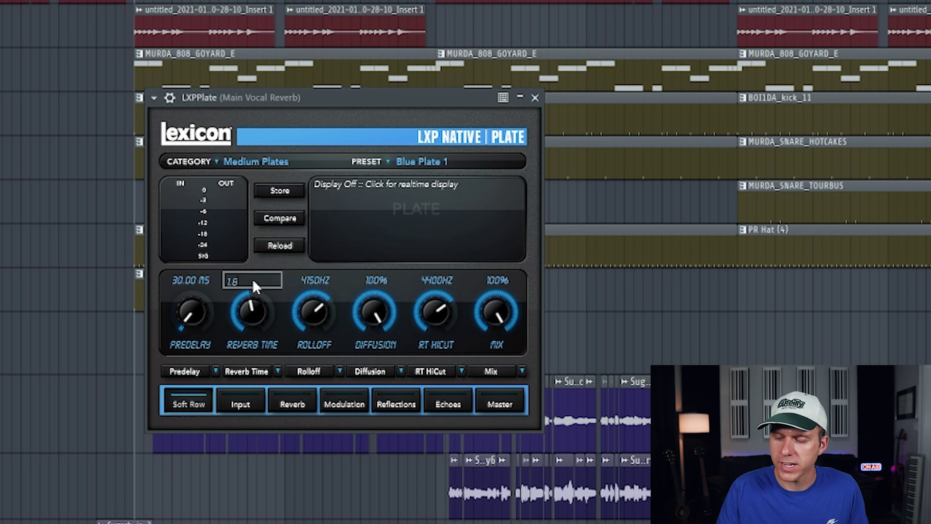
text(1.8)
key(Return)
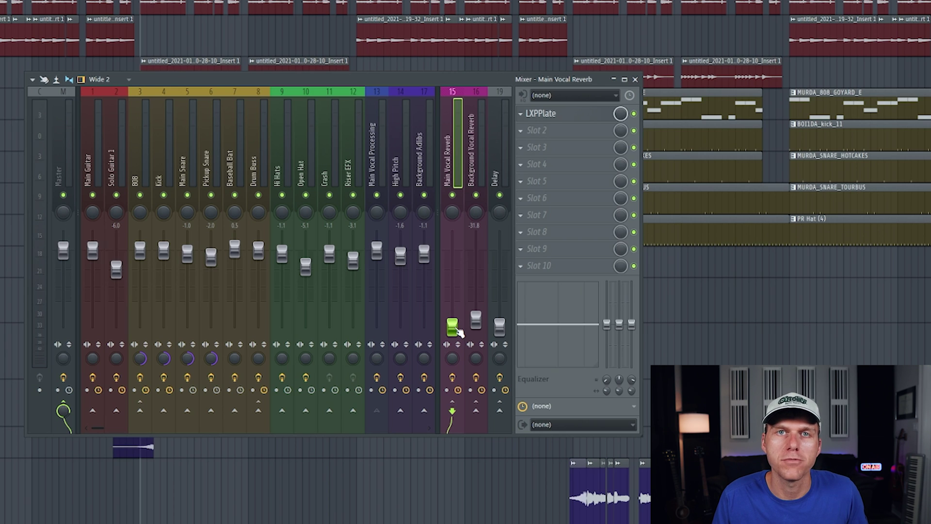
Bring the Main Vocal Reverb fader up from its minimum to -17.5 dB while listening to the song.
mouse_move(458, 331)
mouse_down()
mouse_move(458, 254)
mouse_move(460, 332)
mouse_up()
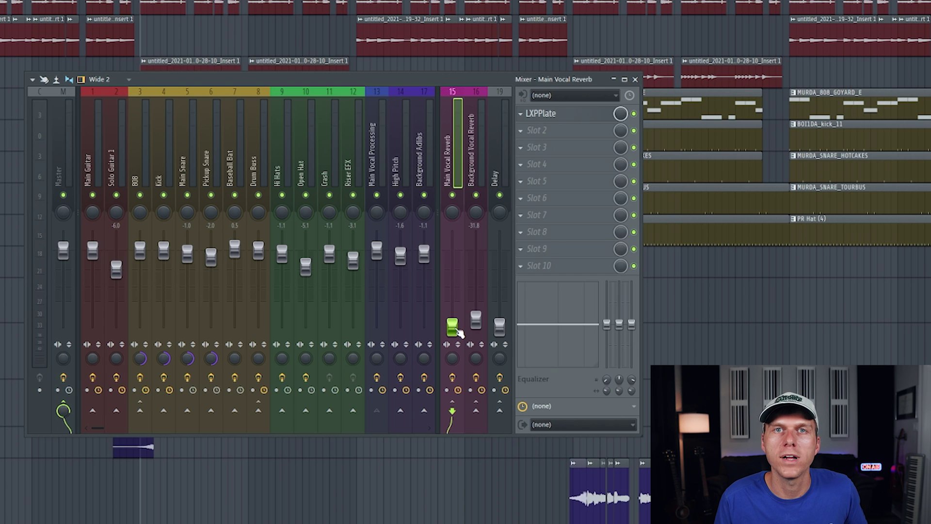
key(space)
mouse_move(452, 327)
mouse_down()
mouse_move(452, 264)
mouse_move(454, 333)
mouse_move(457, 316)
mouse_up()
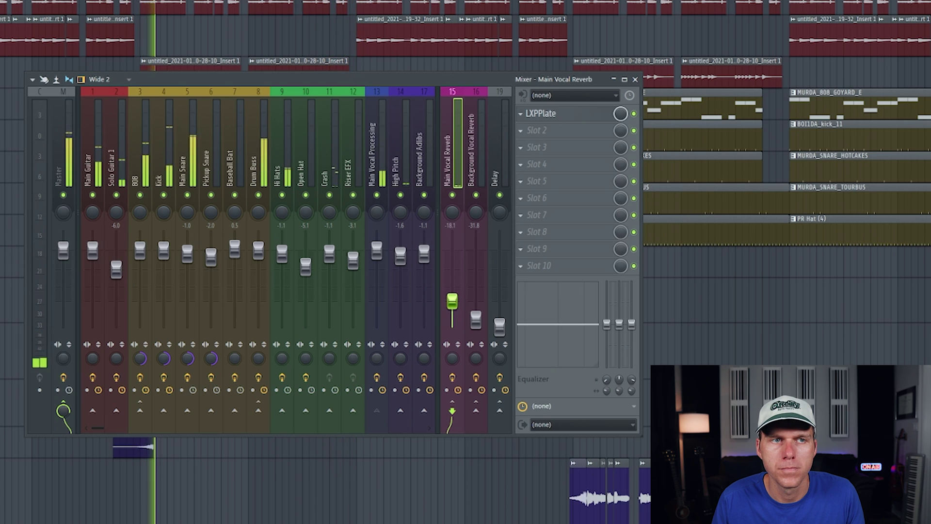
drag(457, 331, 457, 333)
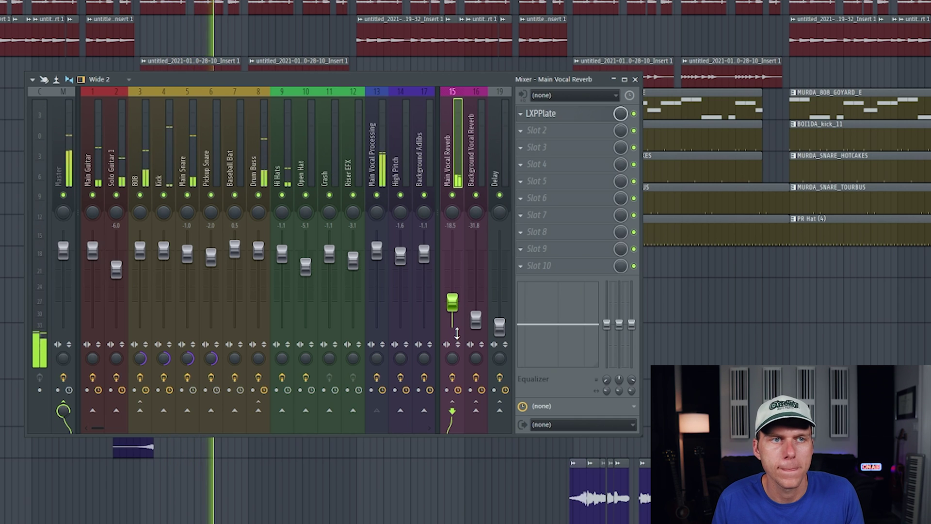
drag(456, 333, 460, 304)
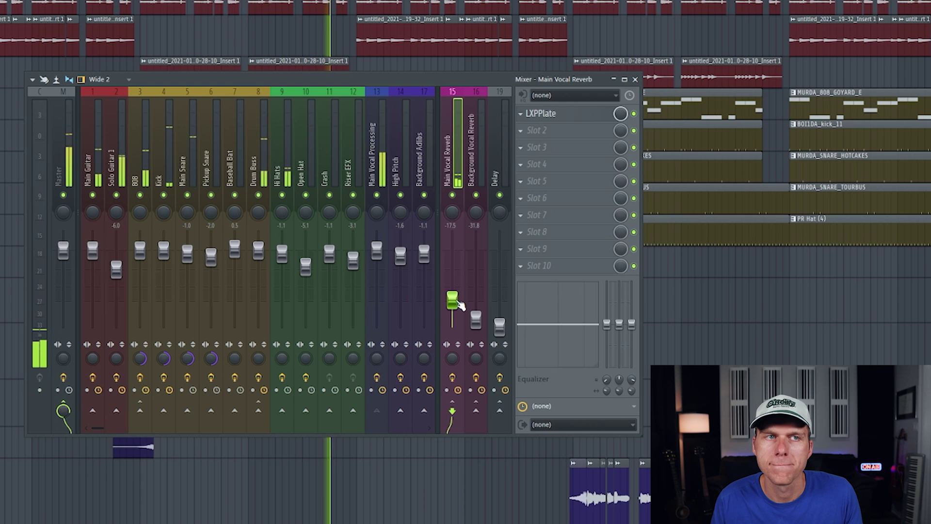
key(space)
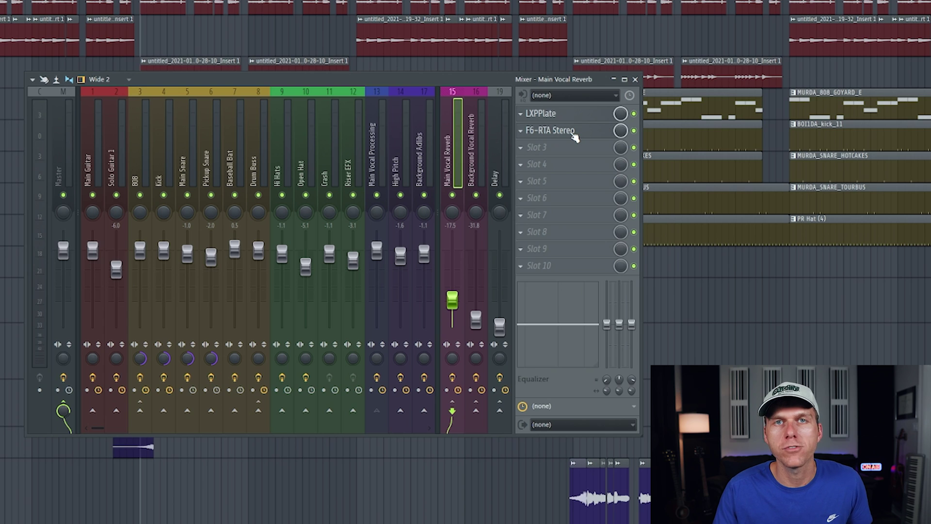
In the reverb track's F6-RTA Stereo, raise the high-pass cutoff to just below 500 Hz and lower the low-pass to 7795 Hz.
click(572, 129)
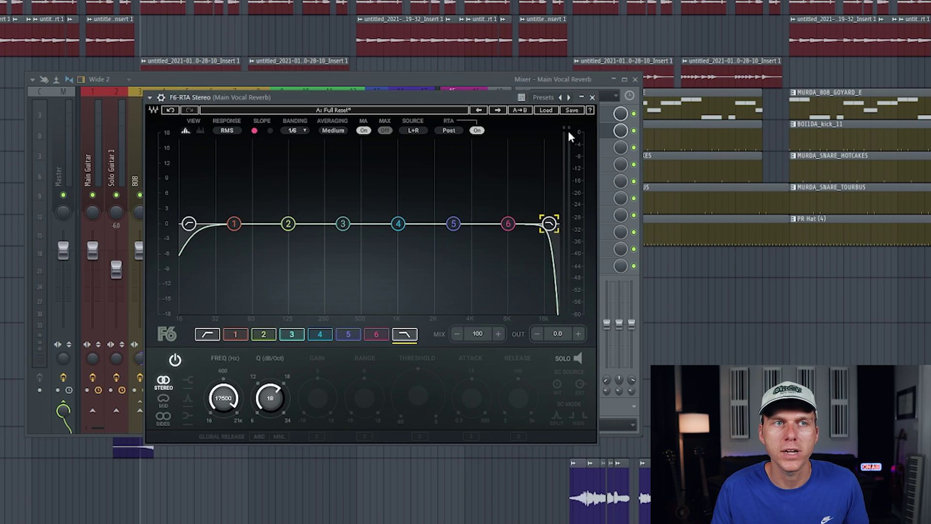
click(210, 335)
drag(238, 398, 238, 349)
click(405, 334)
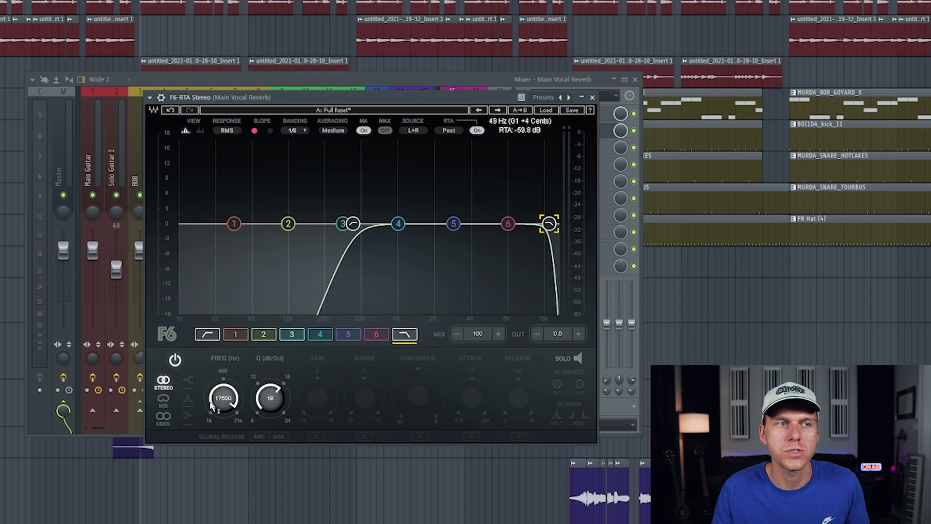
drag(223, 399, 223, 411)
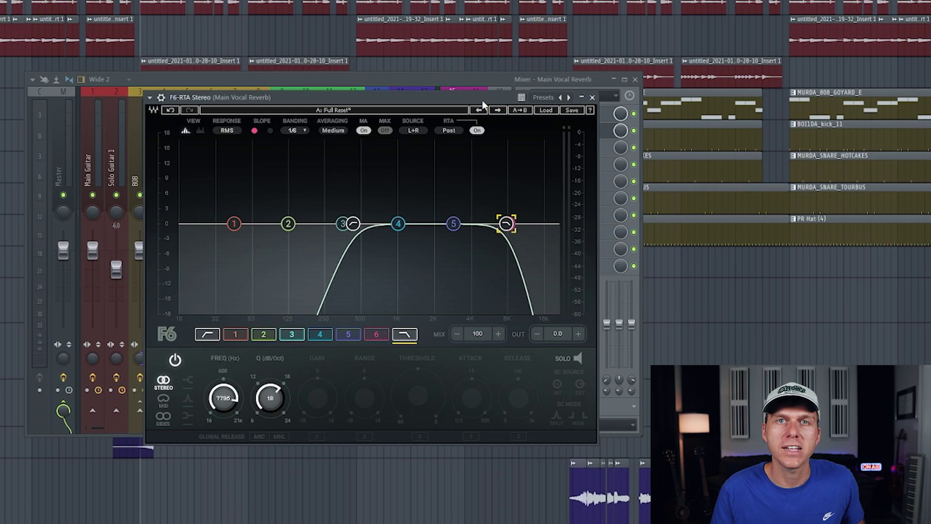
key(space)
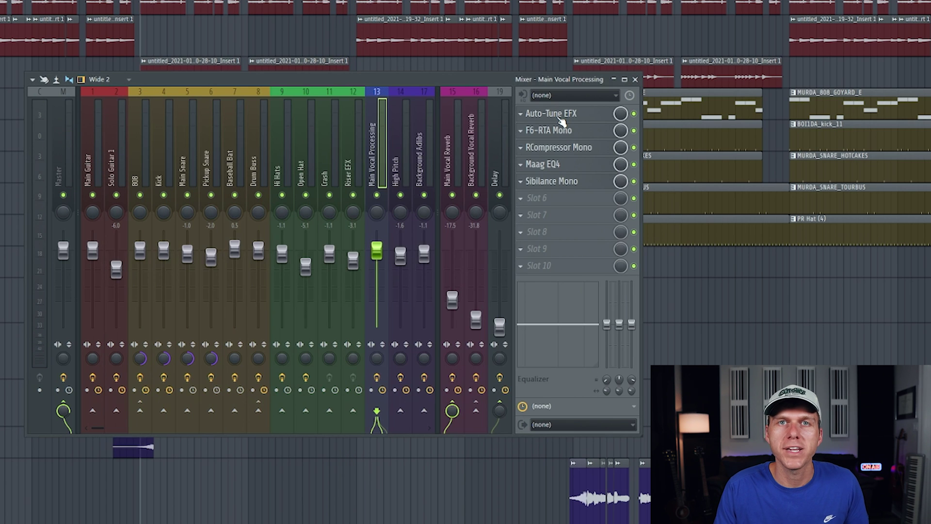
Review the settings of each plugin on the Main Vocal Processing track and of LXPPlate on the Main Vocal Reverb track.
click(557, 116)
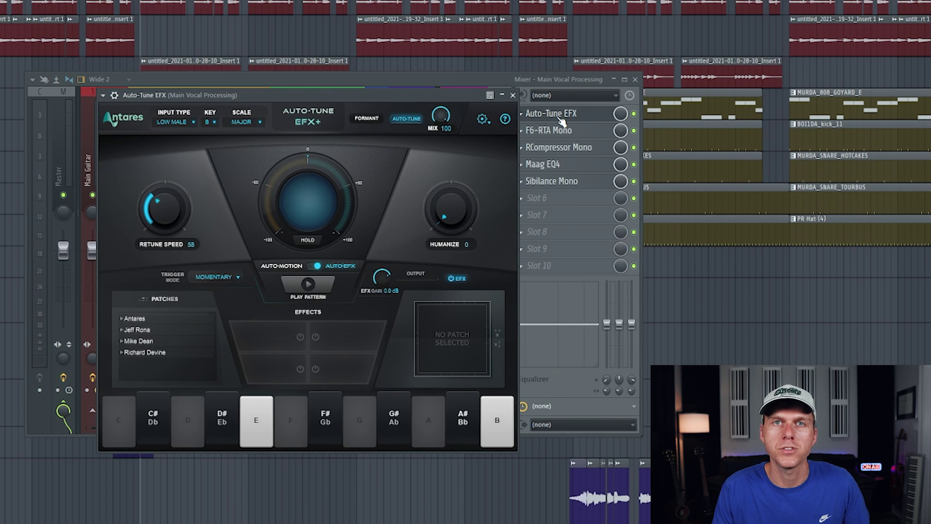
click(560, 116)
click(561, 131)
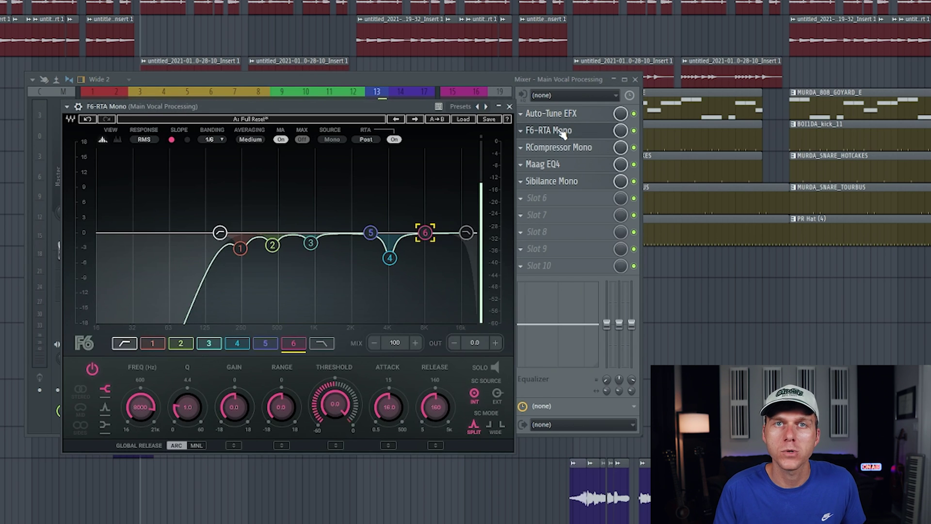
click(563, 135)
click(564, 150)
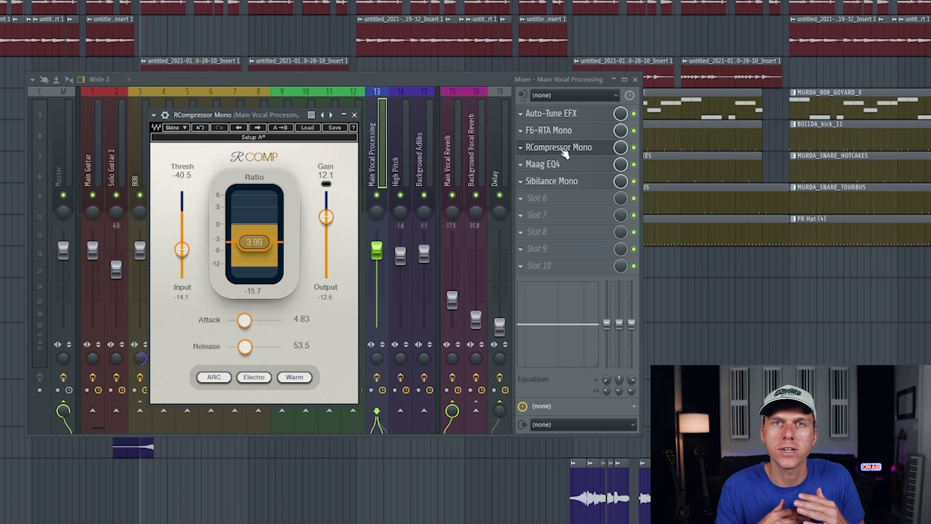
click(565, 151)
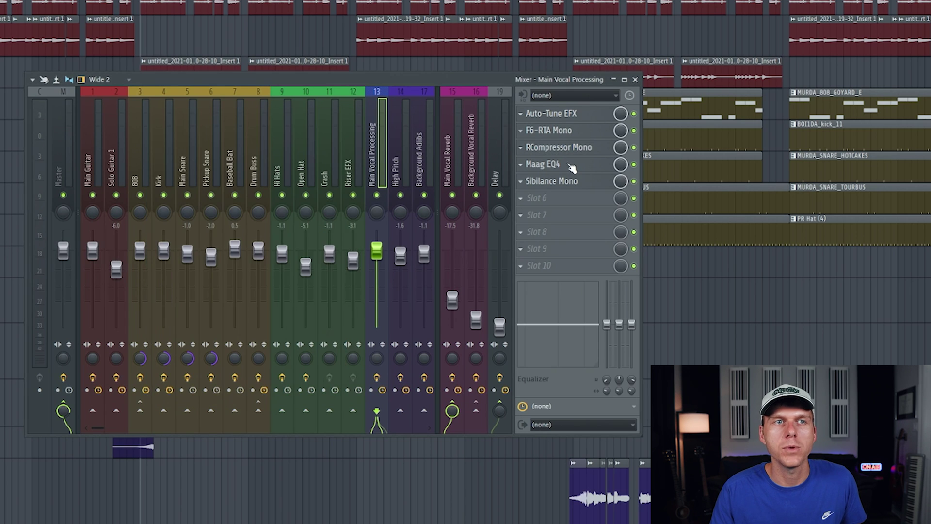
click(572, 165)
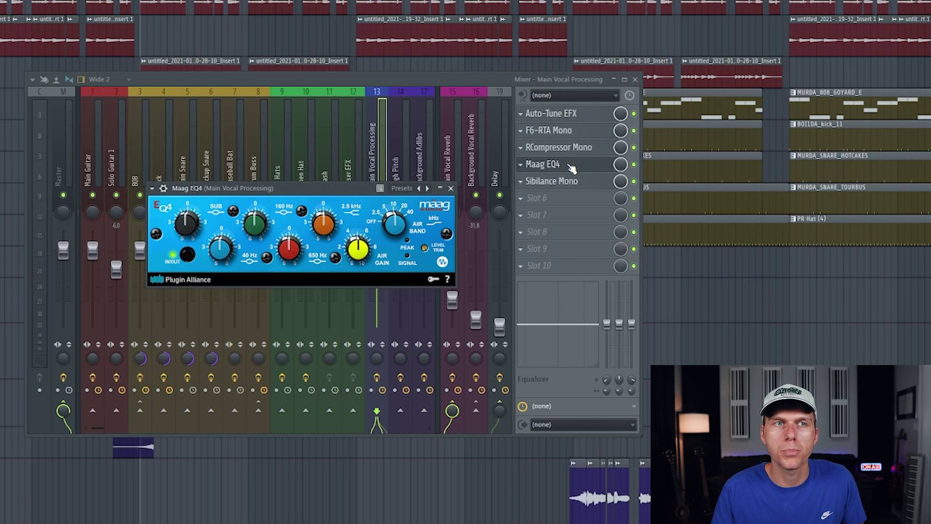
click(573, 167)
click(572, 186)
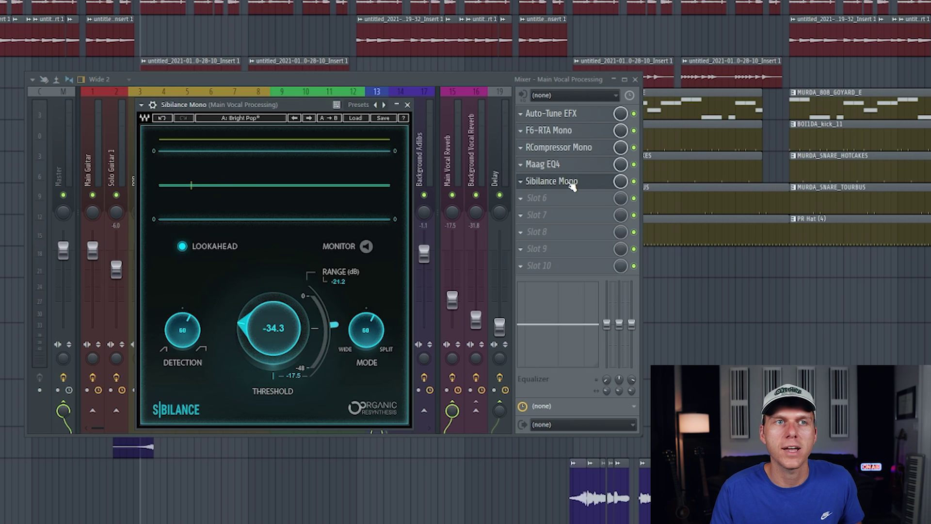
click(572, 182)
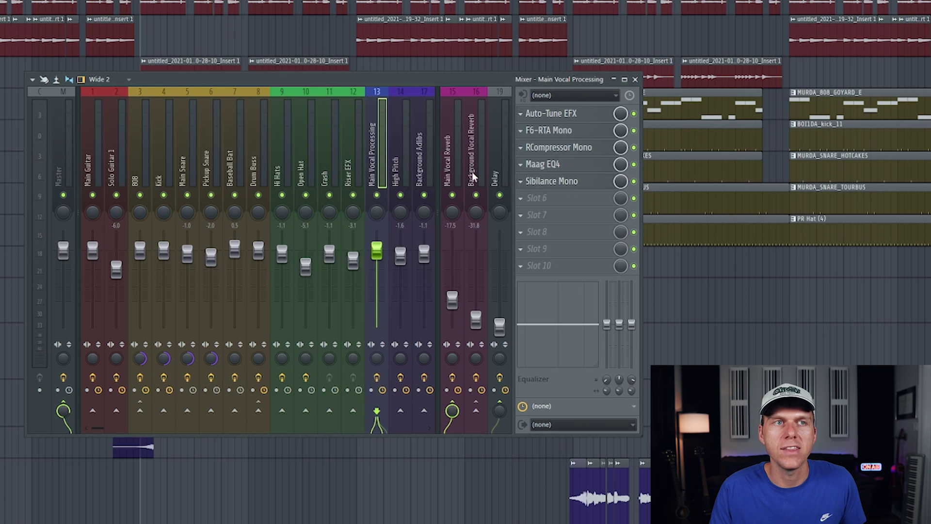
click(455, 164)
click(580, 113)
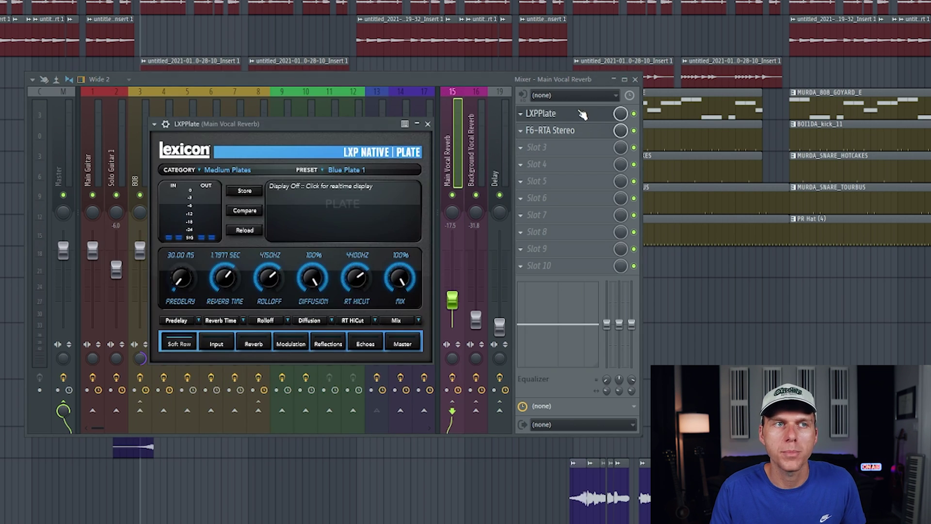